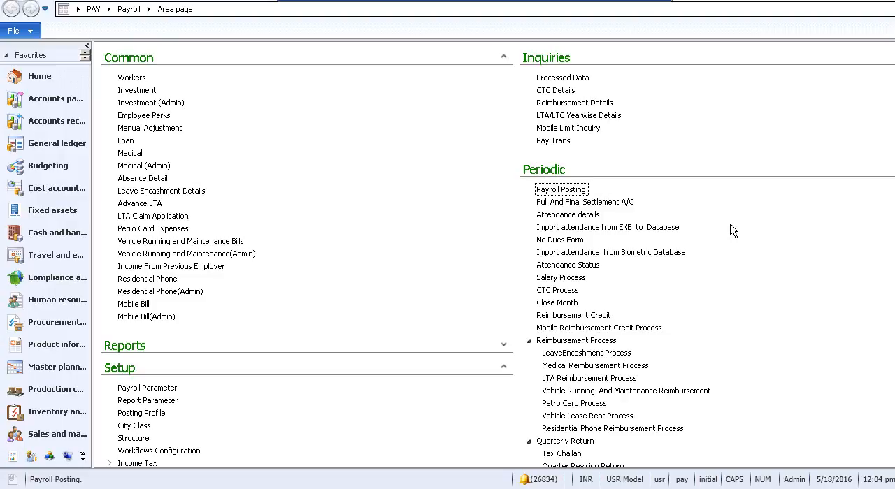
- Open the payroll Head setup and examine the CTC head's nature options, category options and general administration and tax settings
left_click(503, 57)
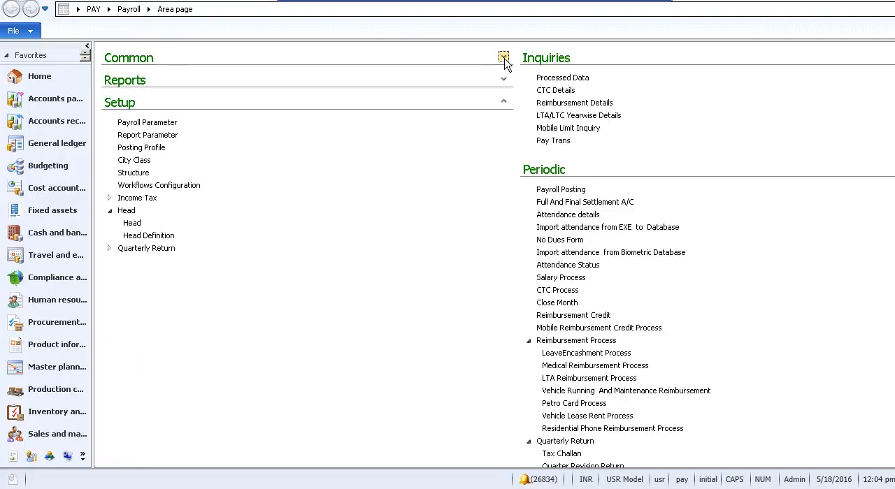
left_click(133, 223)
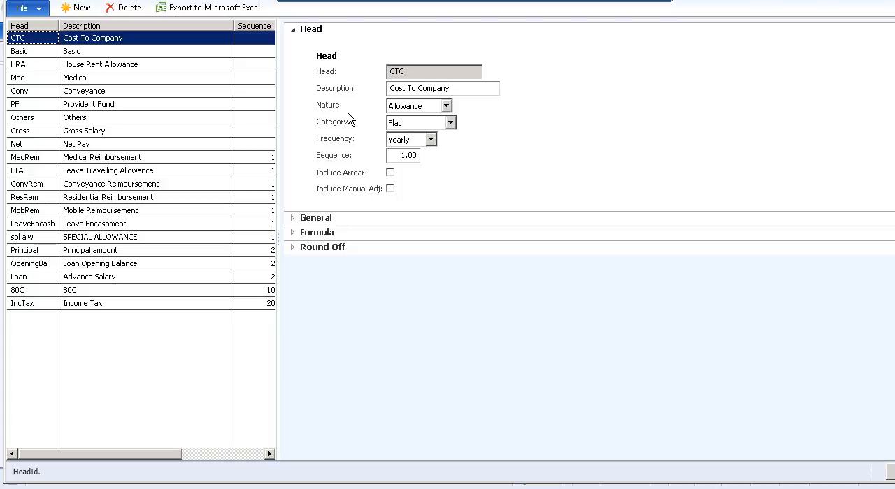
left_click(445, 106)
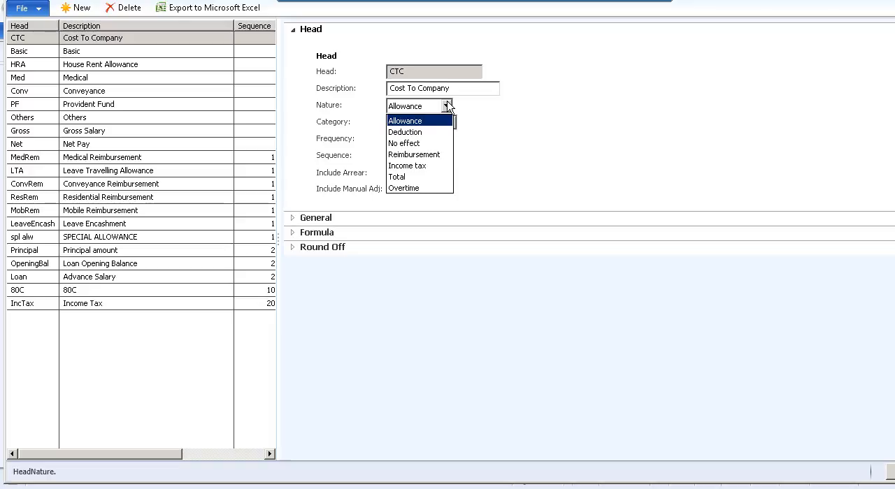
left_click(473, 116)
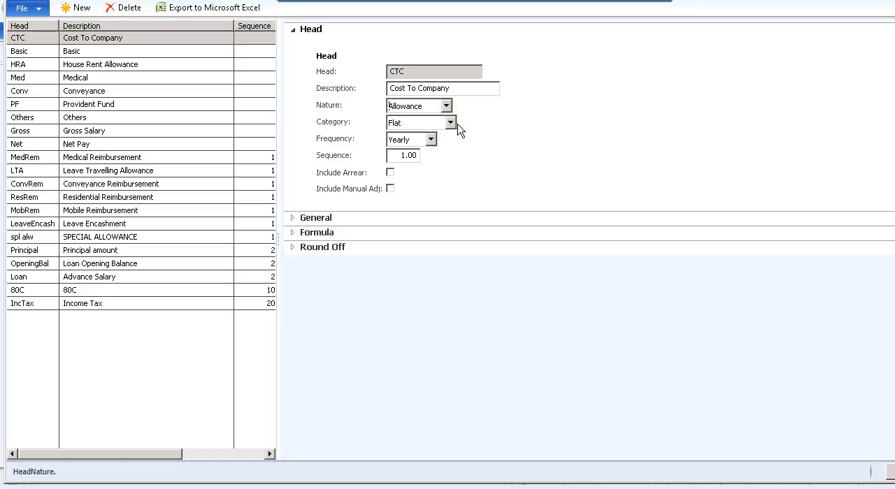
left_click(451, 123)
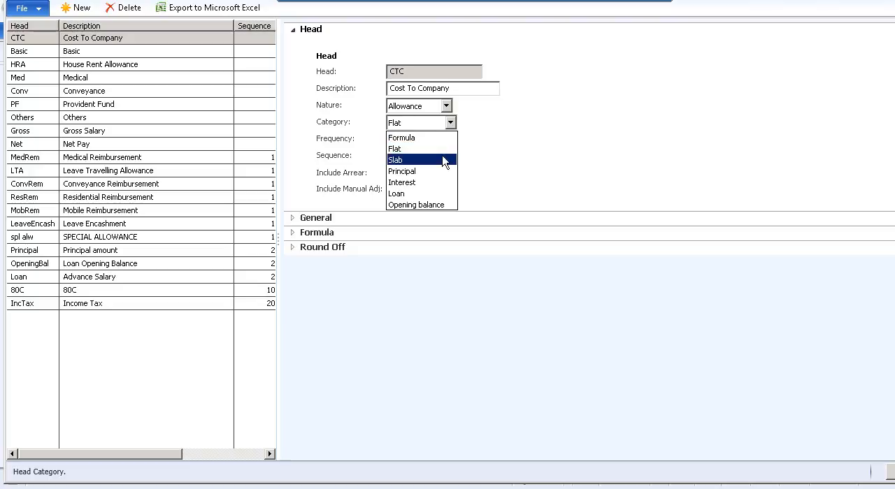
left_click(463, 157)
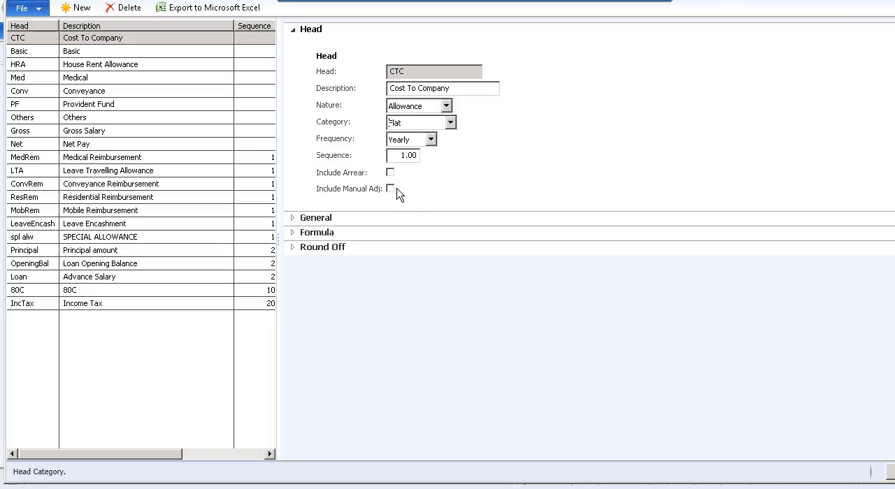
left_click(297, 221)
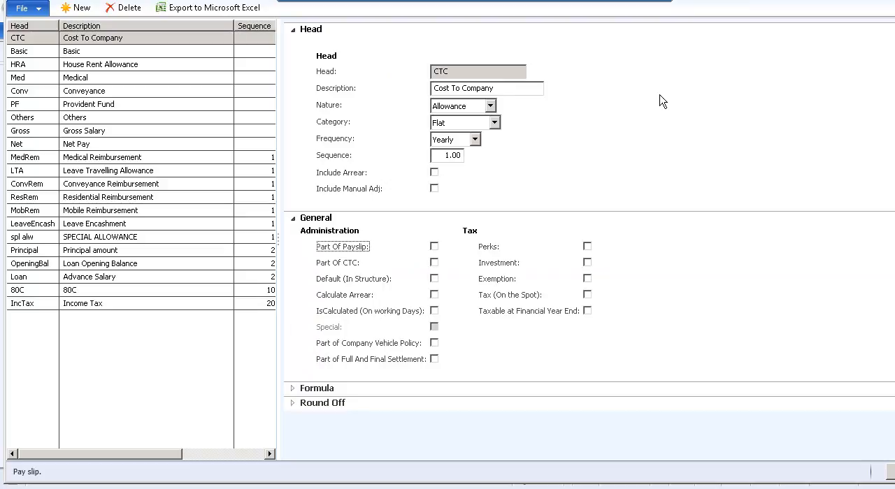
left_click(891, 472)
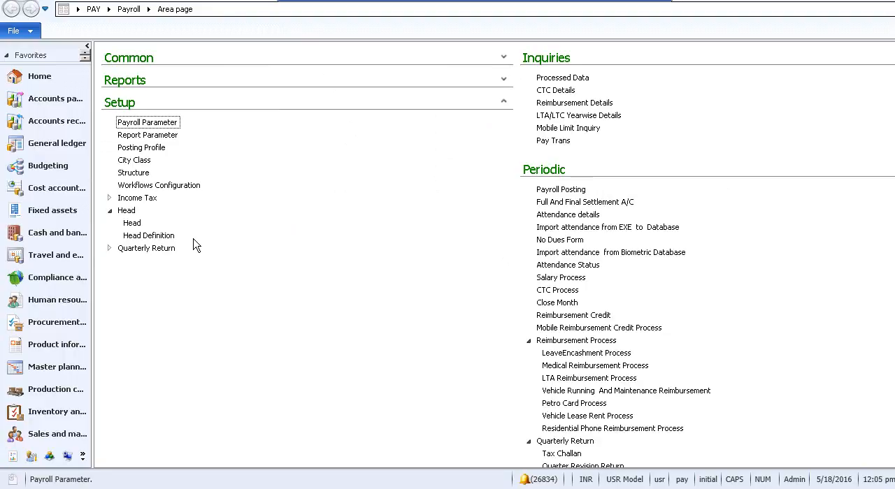
- Open the head definitions, add a new record and look up the available grades for the Table grade type
left_click(150, 235)
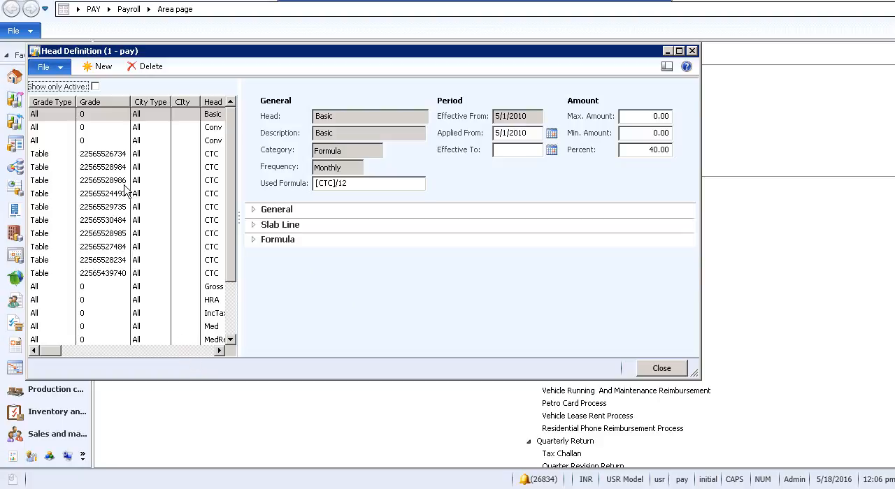
left_click(52, 119)
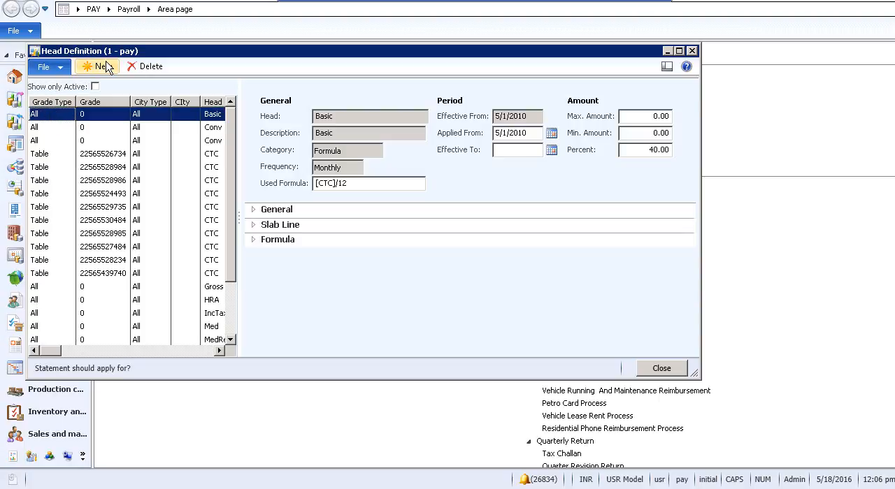
left_click(104, 66)
left_click(68, 115)
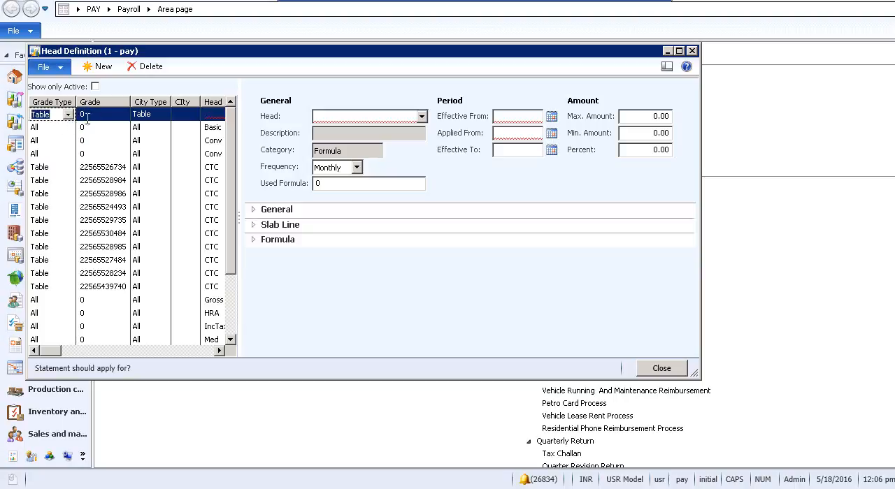
left_click(89, 116)
left_click(122, 114)
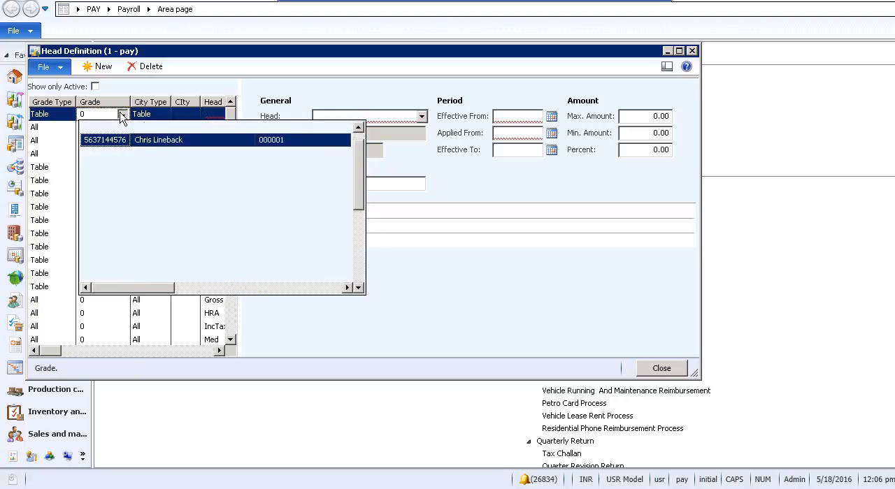
- Try Group as the new head definition's grade type, and switch the grade type to All
left_click(67, 119)
left_click(68, 116)
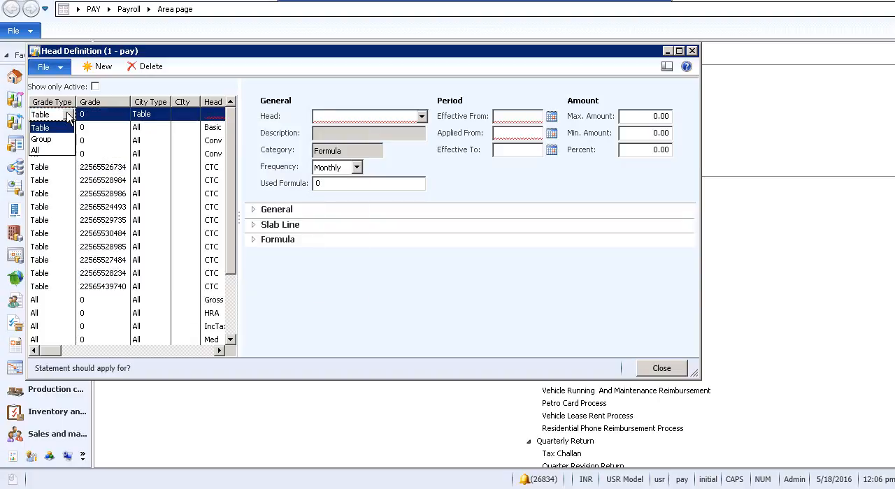
left_click(58, 138)
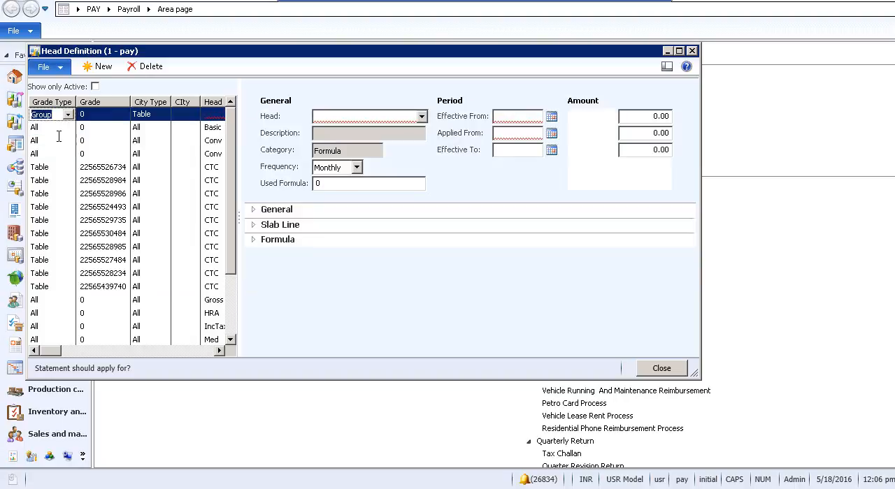
left_click(104, 117)
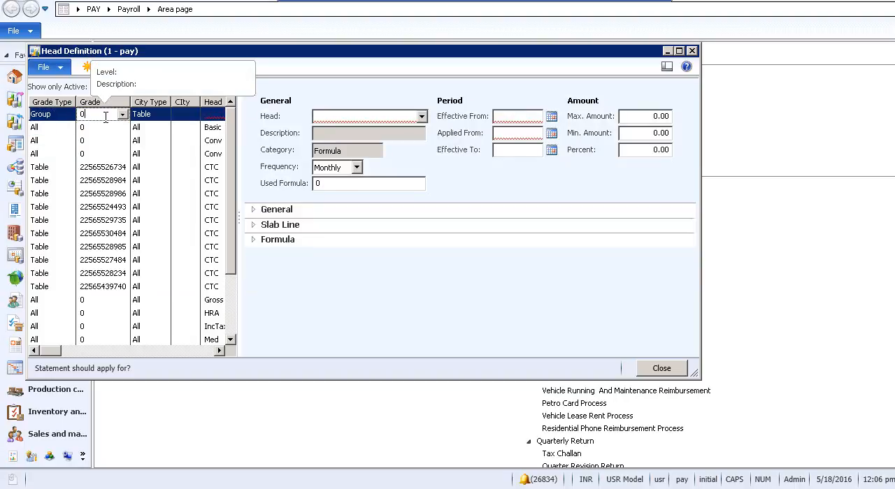
left_click(66, 116)
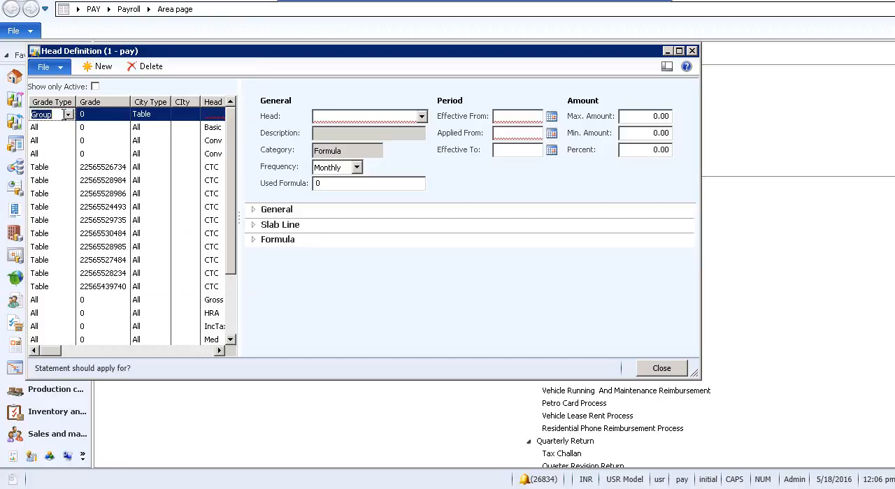
left_click(68, 115)
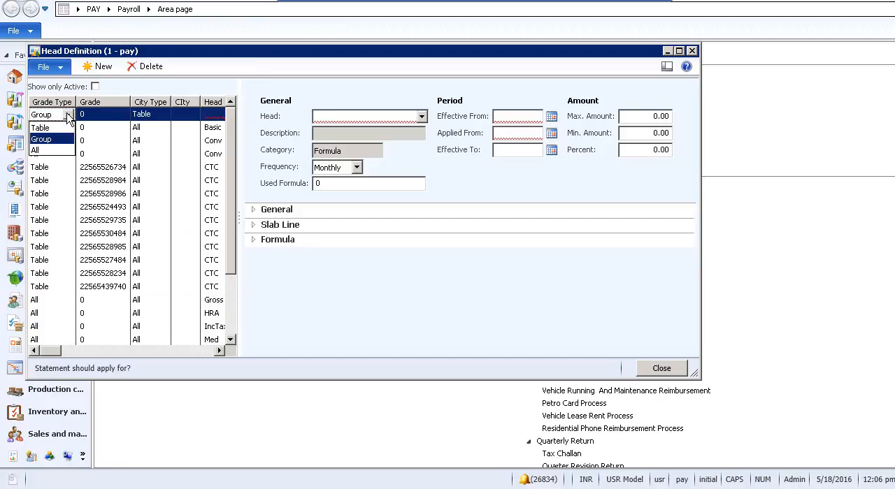
left_click(56, 154)
left_click(108, 116)
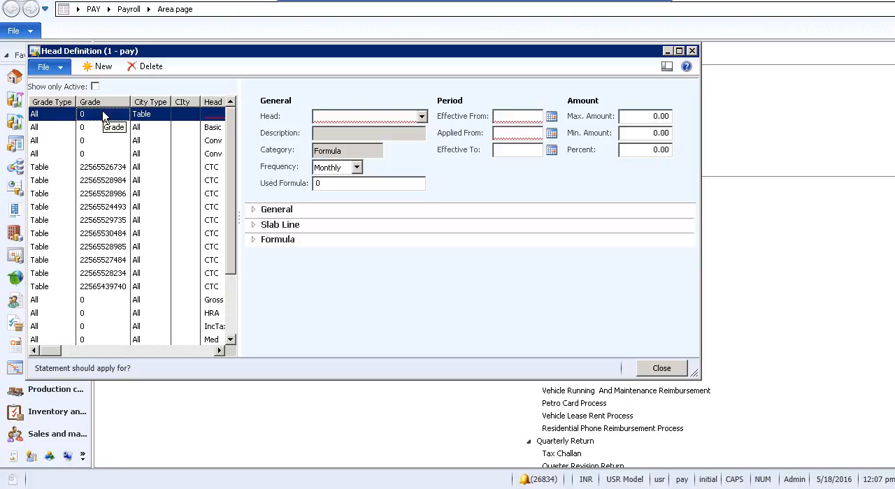
- Set the new definition's city type to All and choose Basic as its head
left_click(149, 116)
left_click(158, 113)
left_click(163, 115)
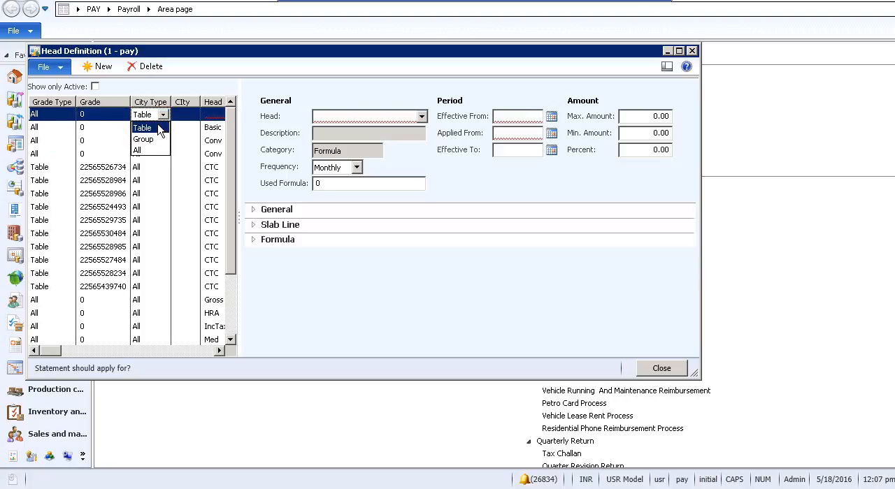
left_click(150, 148)
left_click(151, 148)
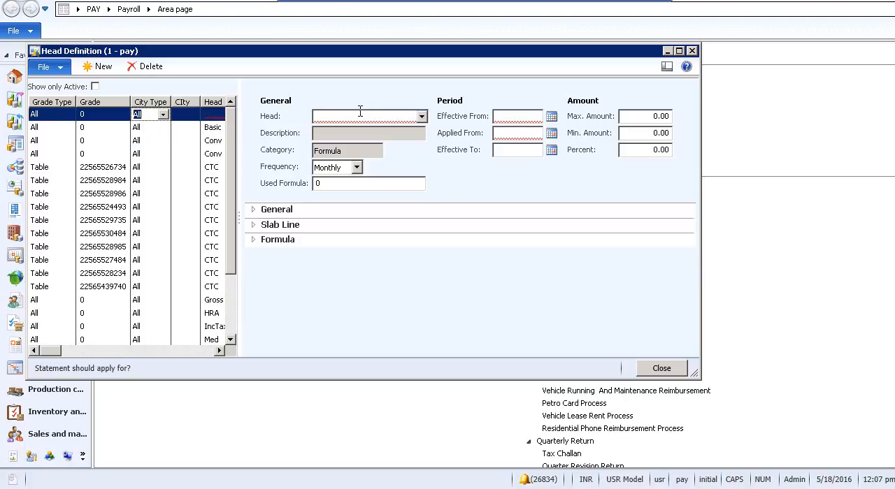
left_click(422, 116)
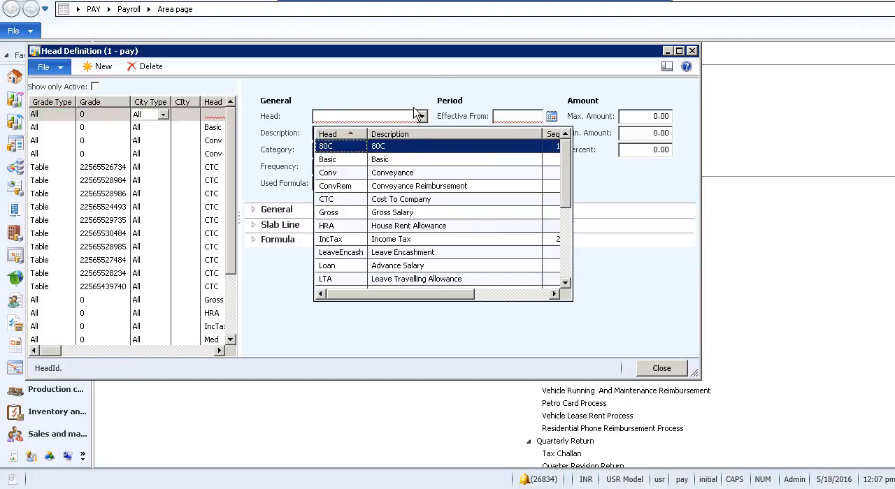
left_click(383, 161)
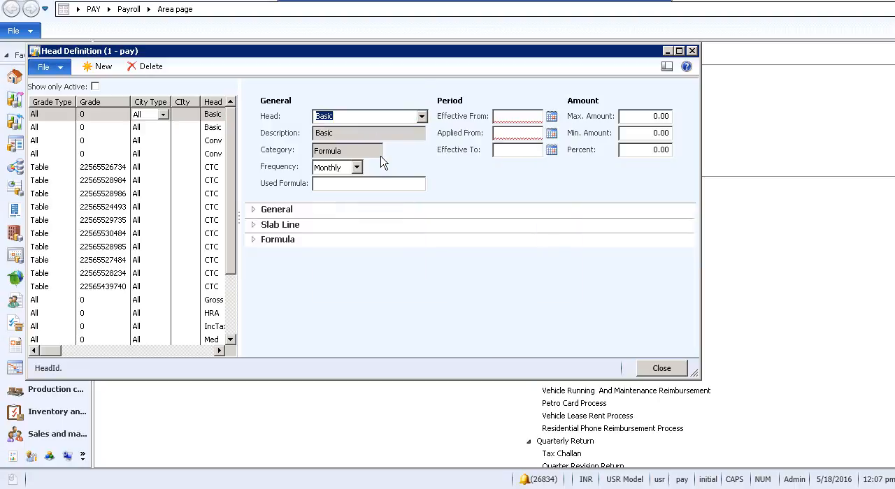
- Set both the effective-from and applied-from dates of the new Basic definition to 5/2/2016
left_click(514, 116)
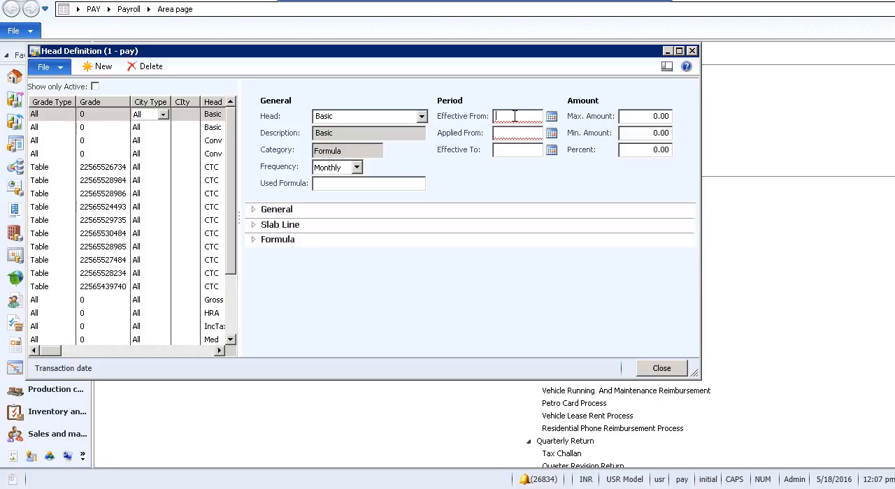
left_click(551, 116)
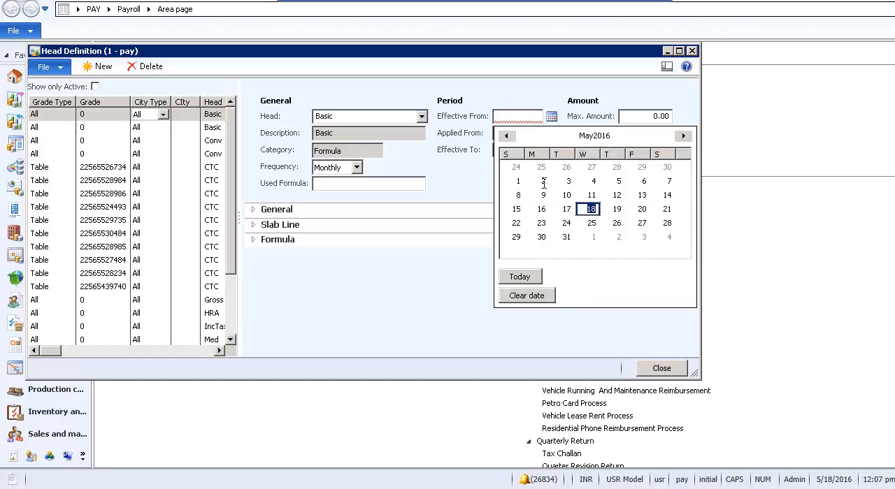
left_click(543, 181)
left_click(552, 133)
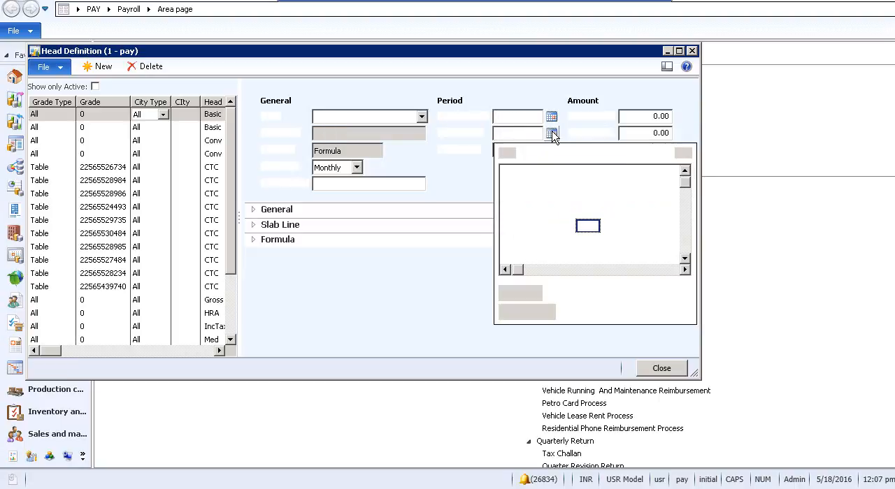
left_click(543, 200)
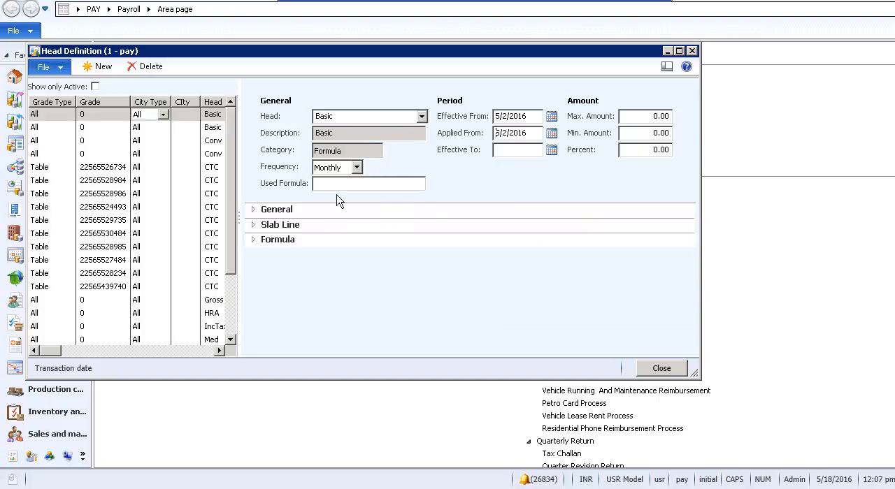
- Build the formula [CTC]+[EncashDays] for the new Basic definition from the listed indicators and maximize the form
left_click(259, 240)
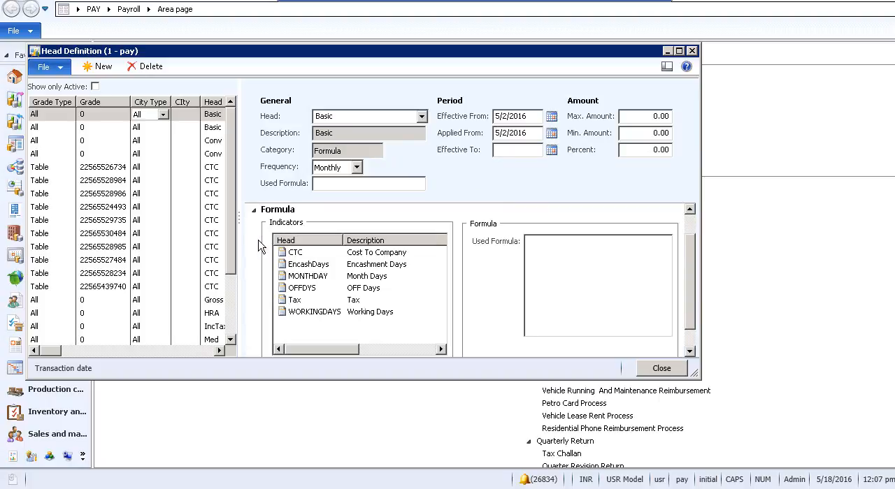
double_click(333, 254)
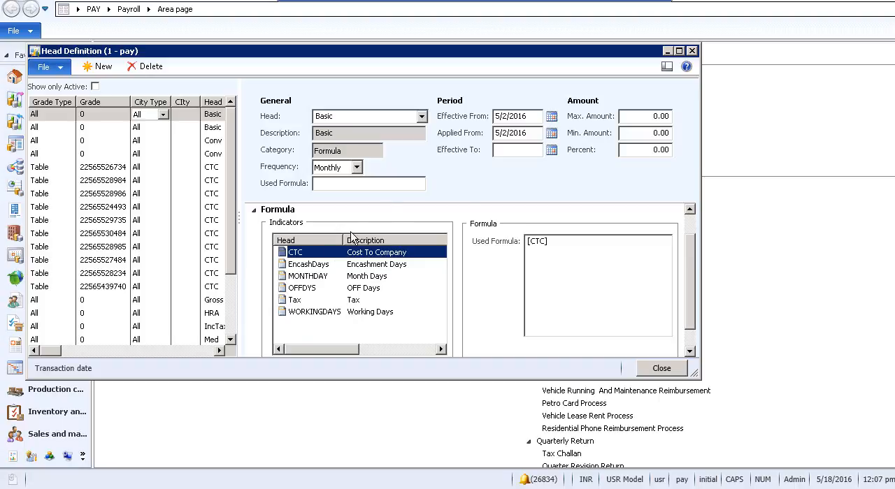
left_click(548, 243)
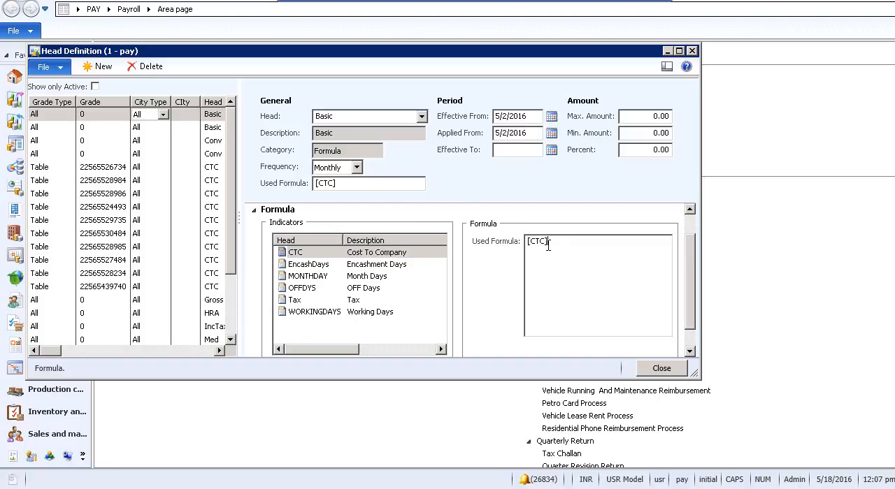
type("+")
double_click(342, 265)
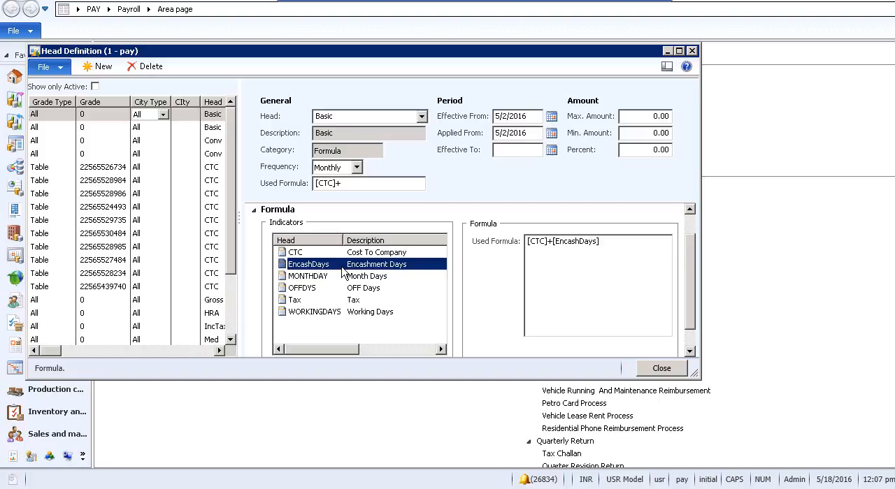
left_click(591, 306)
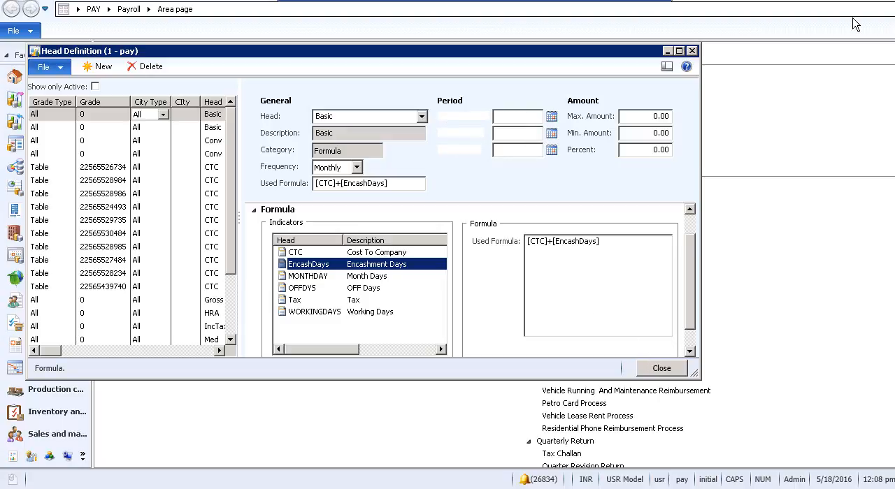
left_click(679, 51)
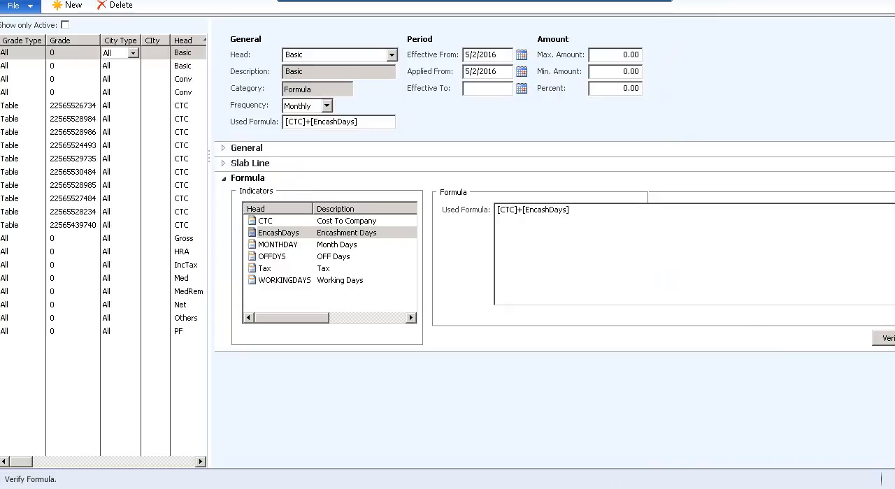
left_click(529, 287)
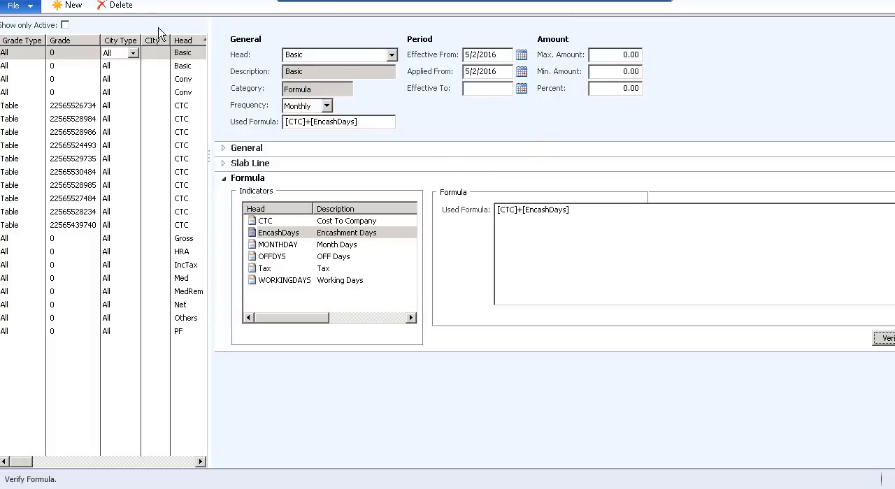
- Delete the new Basic head definition dated 5/2/2016 and close the form
left_click(119, 5)
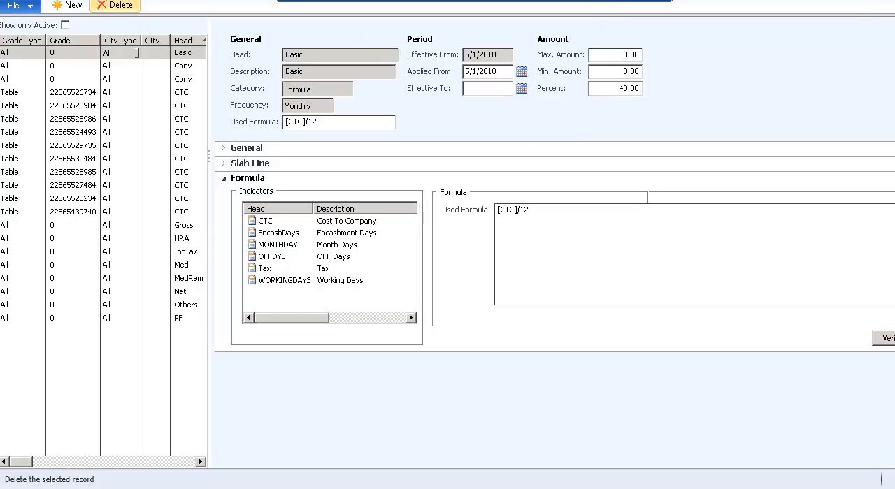
key("Escape")
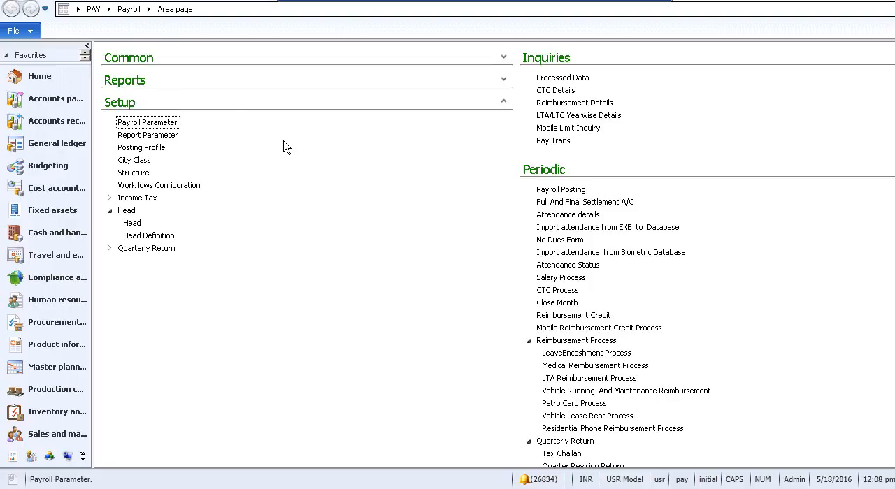
- Review the lines of the F1 Functional salary structure, collapse them and close the structure table
left_click(143, 183)
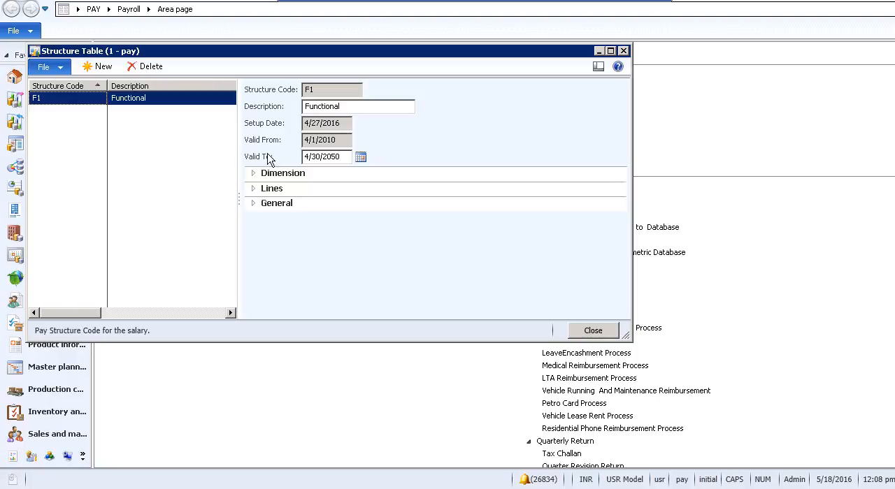
left_click(254, 189)
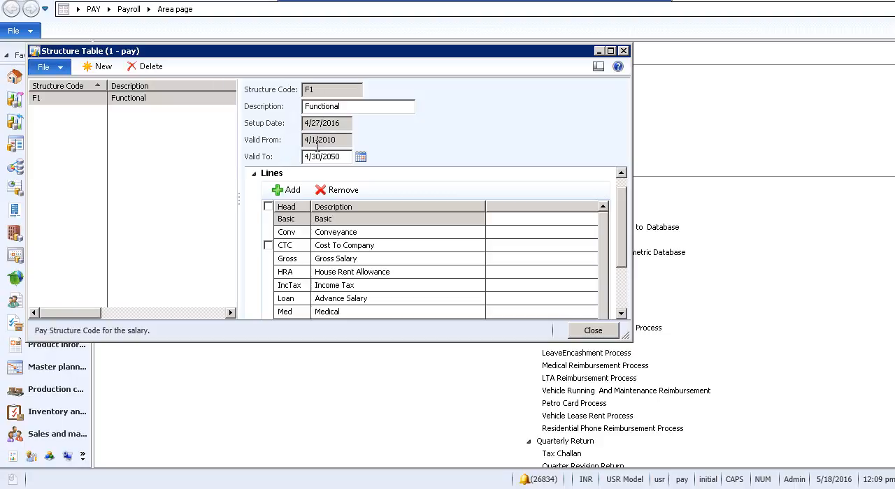
left_click(256, 174)
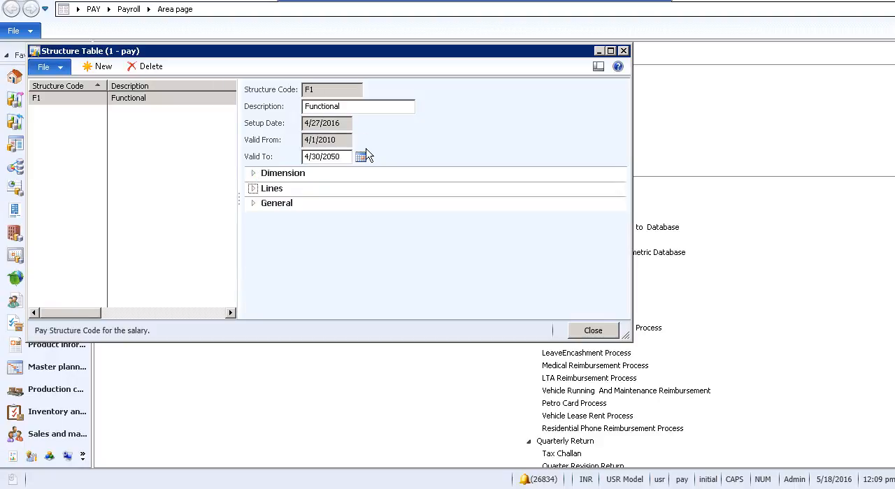
left_click(623, 51)
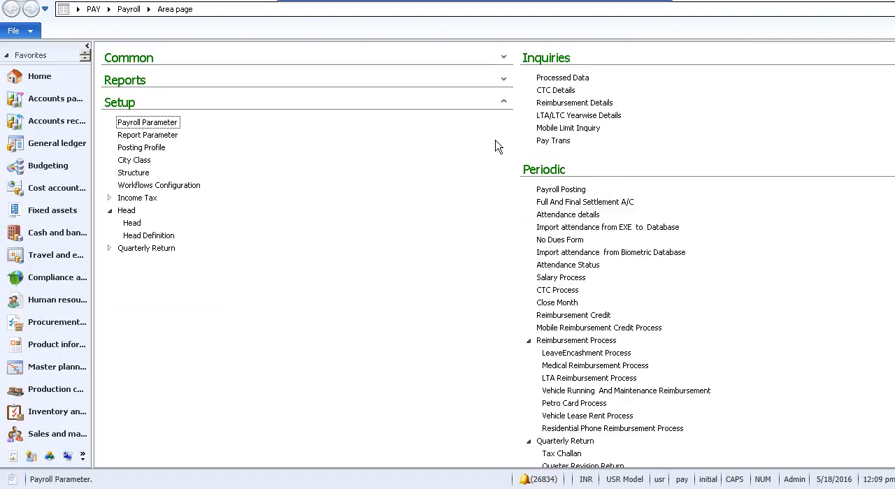
- Open the third worker in the Common Workers list for editing and show that worker's employment details
left_click(503, 58)
left_click(503, 58)
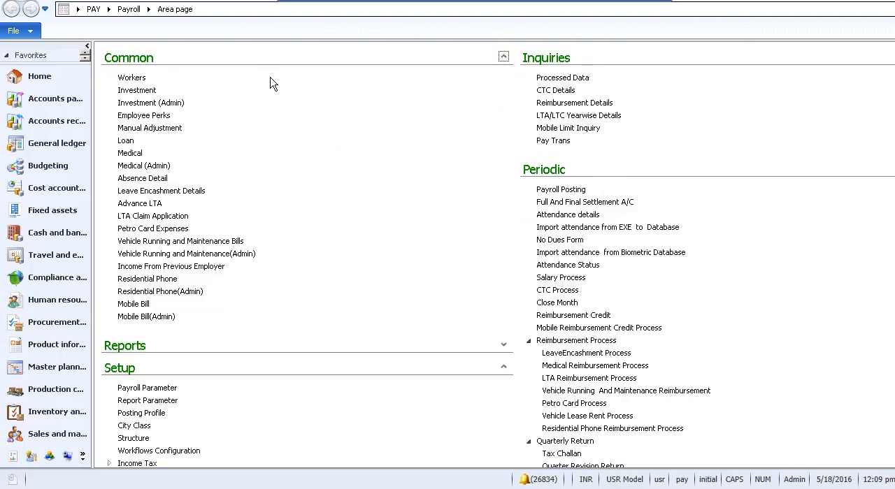
left_click(139, 77)
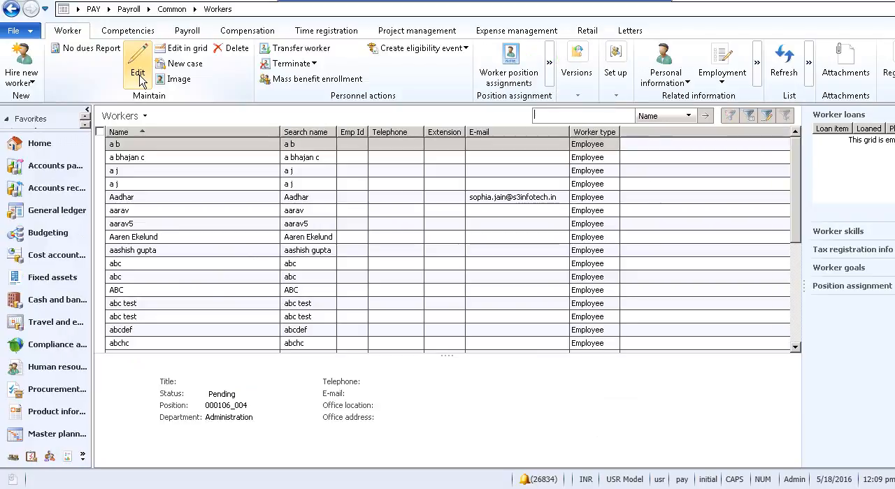
left_click(168, 176)
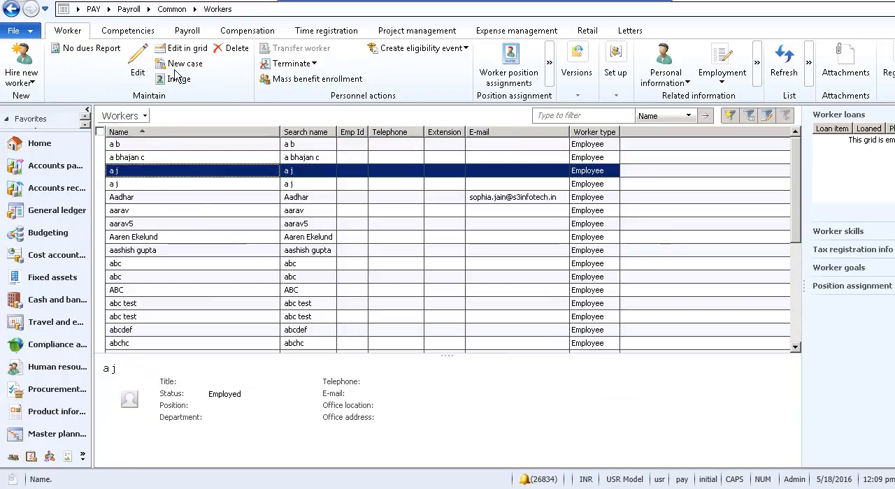
left_click(139, 70)
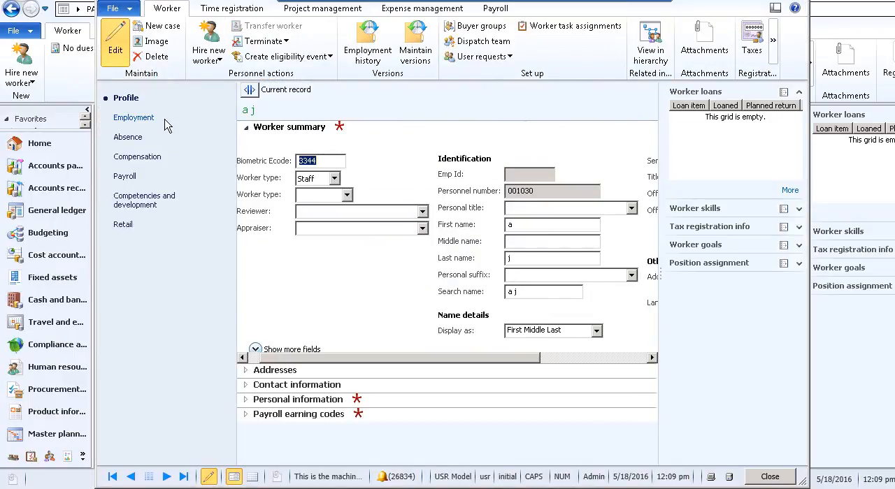
left_click(139, 119)
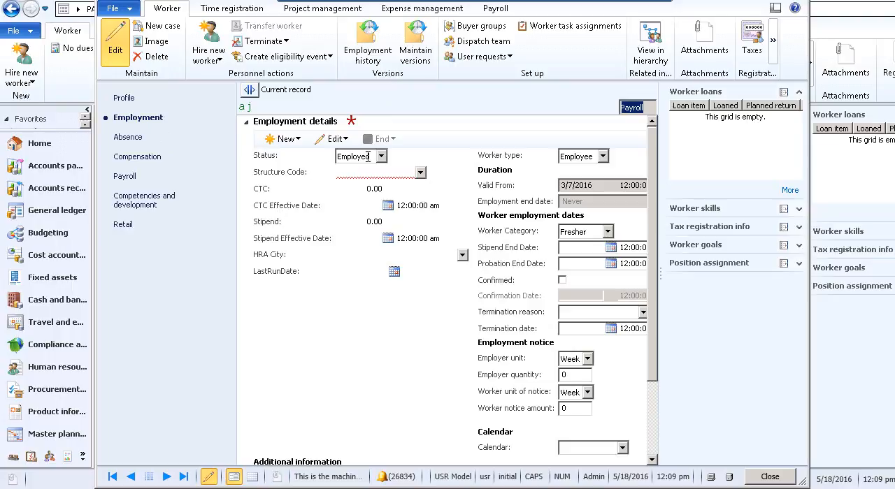
- Assign the structure code F1 Functional to the worker's employment details
left_click(365, 175)
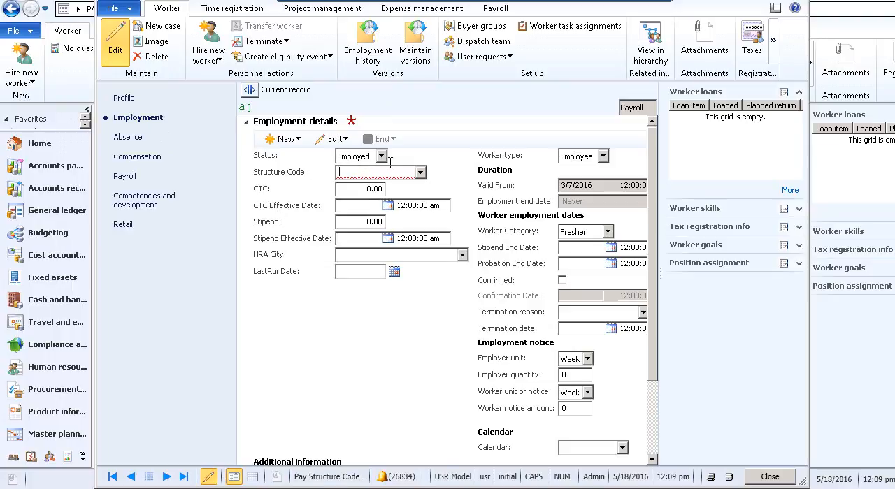
left_click(421, 172)
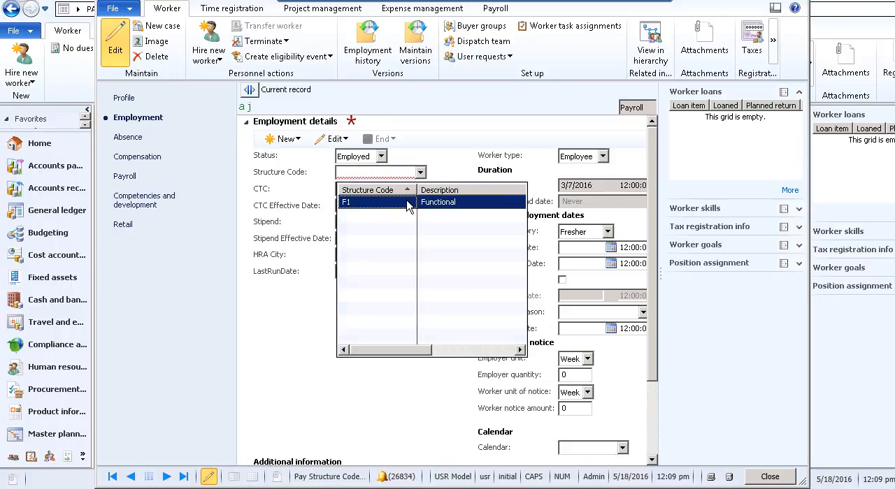
left_click(410, 203)
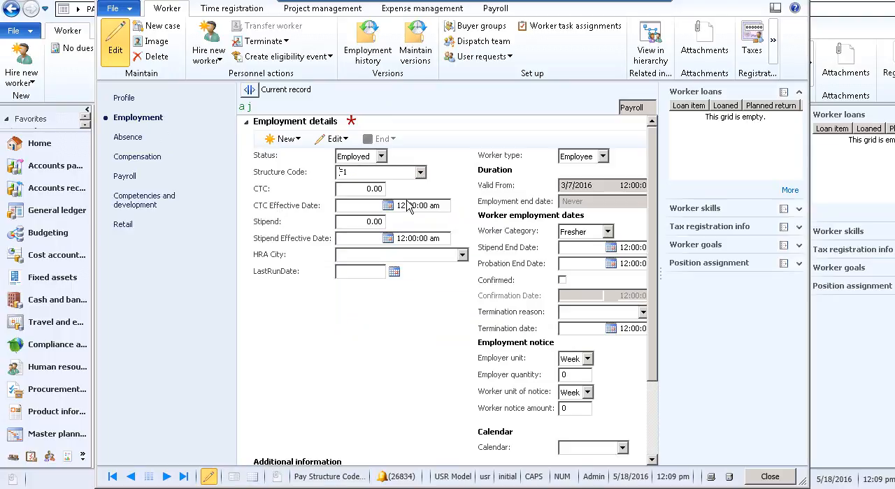
- Enter a CTC of 46,666,660 in the worker's employment details, recheck the section and close the worker record
left_click(358, 189)
type("4")
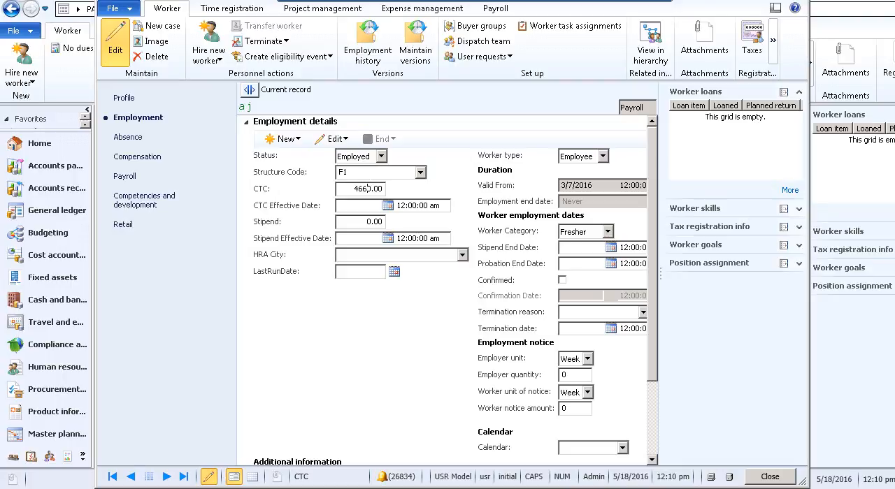
type("666")
left_click(494, 127)
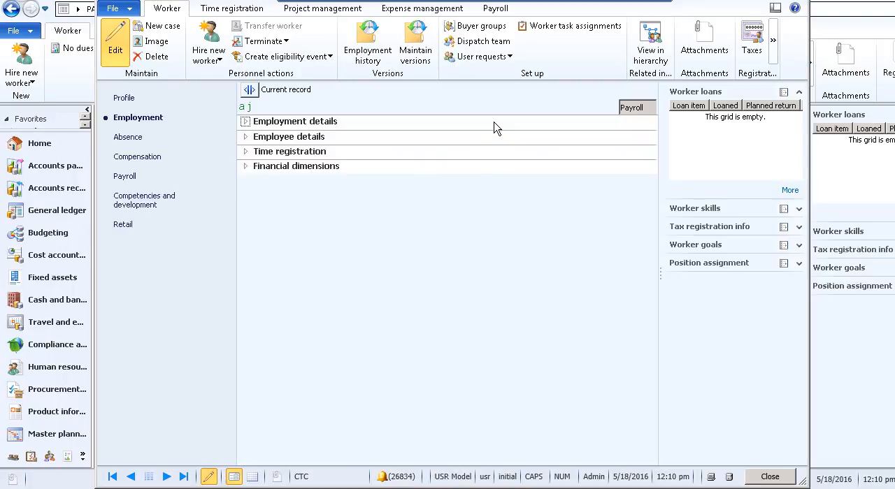
left_click(245, 119)
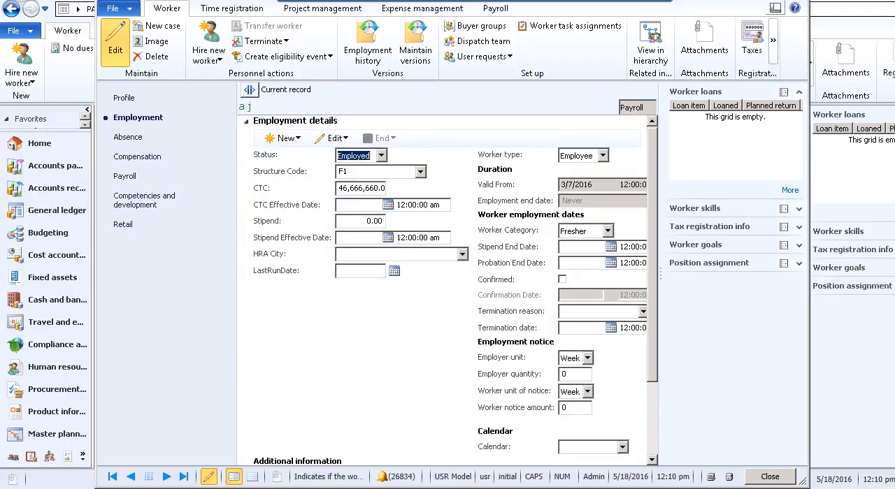
left_click(796, 1)
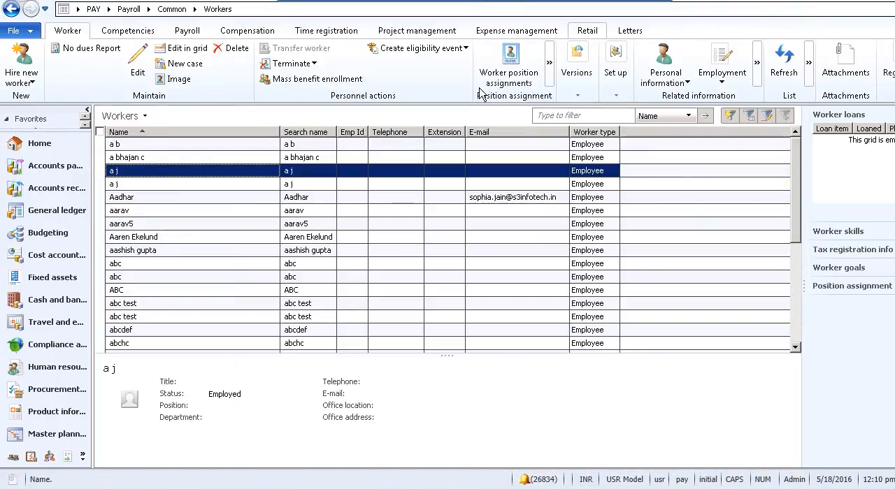
- Check the CTC Process run month, and set Month Close to 3/31/2016 in the payroll parameters
left_click(124, 11)
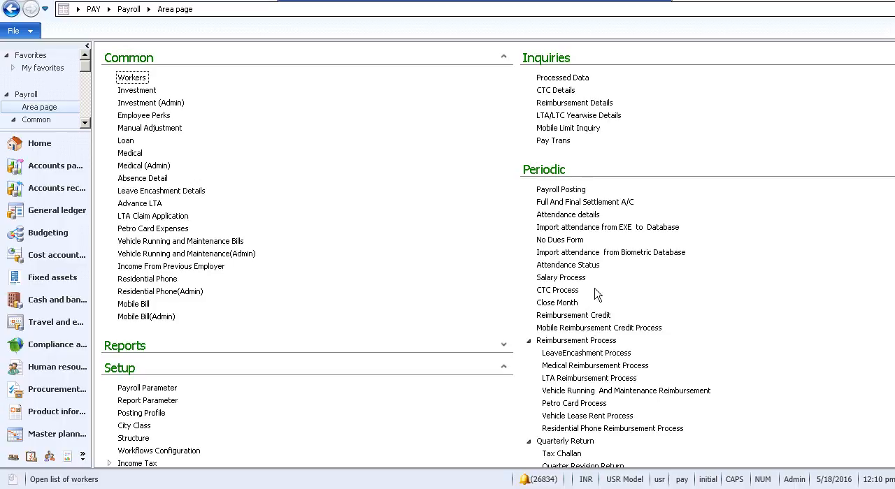
left_click(571, 292)
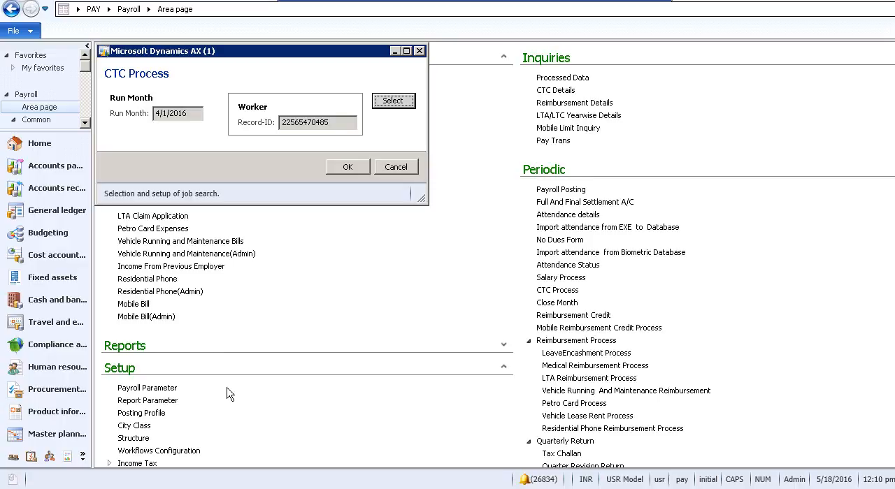
left_click(170, 393)
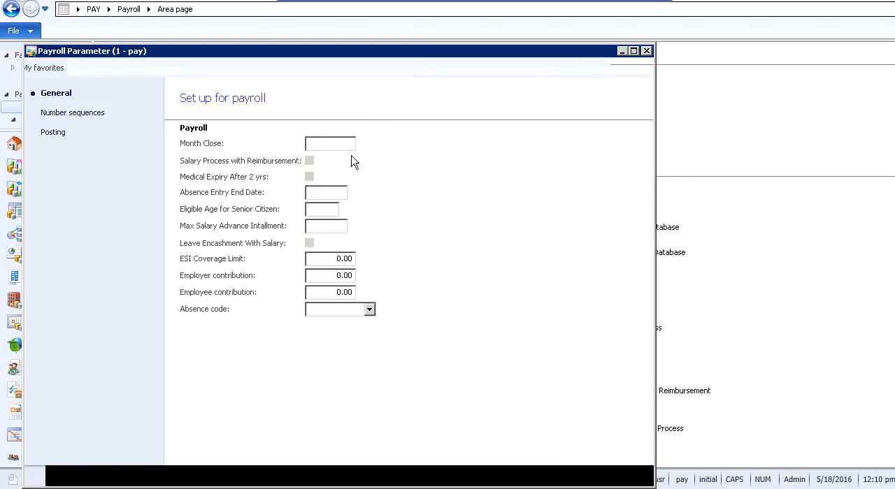
left_click(364, 144)
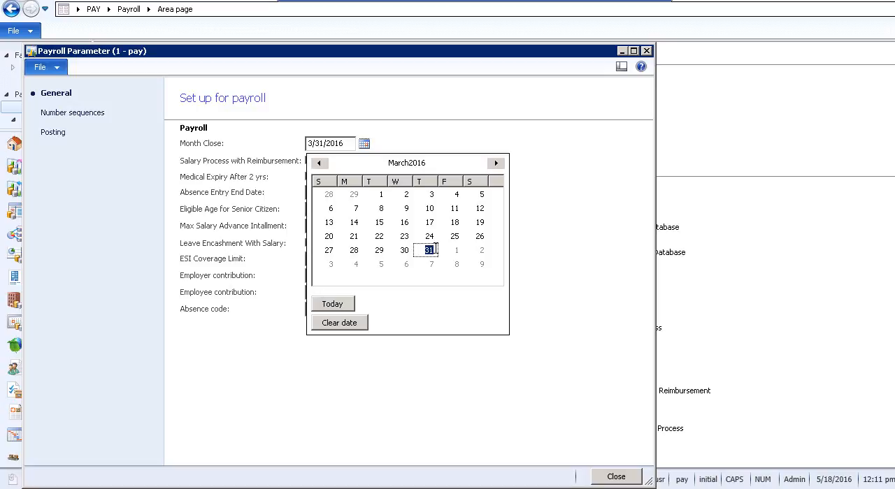
left_click(431, 250)
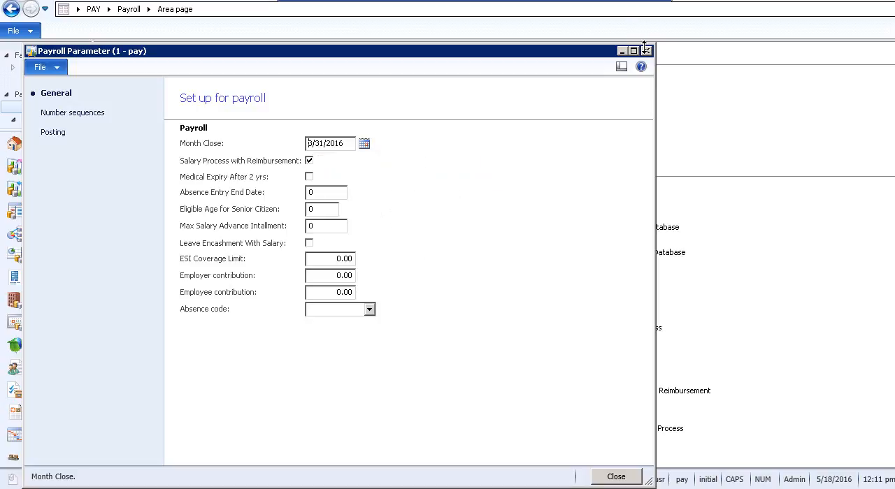
left_click(646, 51)
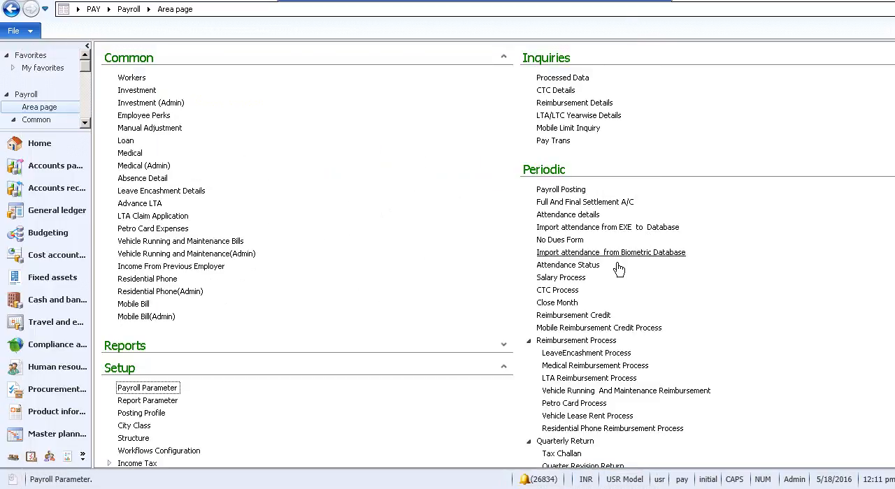
- Inspect the CTC Process worker selection criteria and its list of record IDs, and close the process without running it
left_click(573, 291)
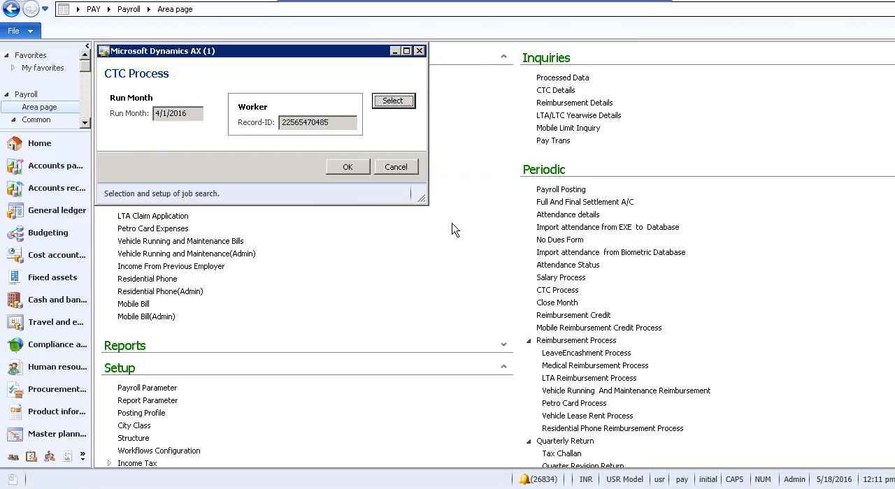
left_click(393, 105)
left_click(276, 187)
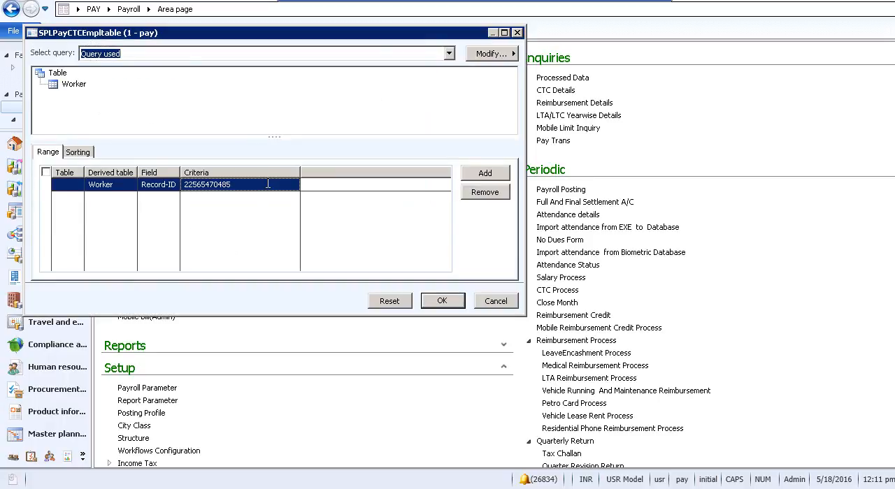
left_click(272, 186)
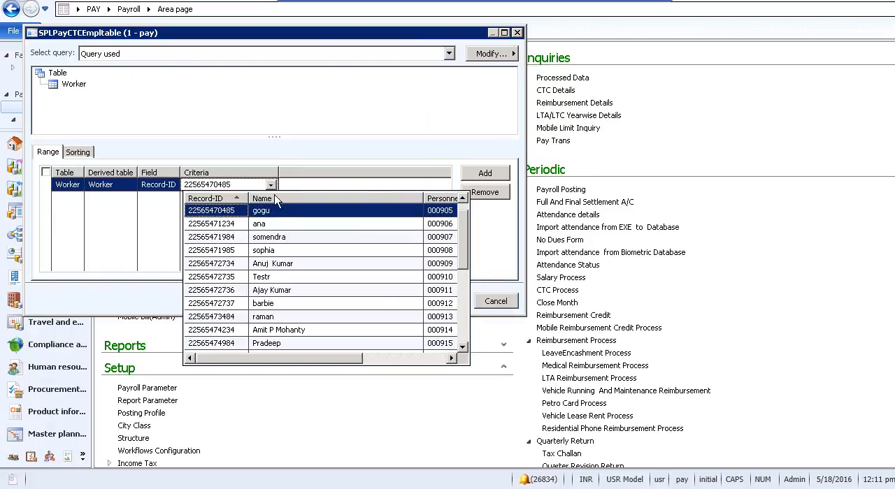
left_click(321, 149)
left_click(432, 304)
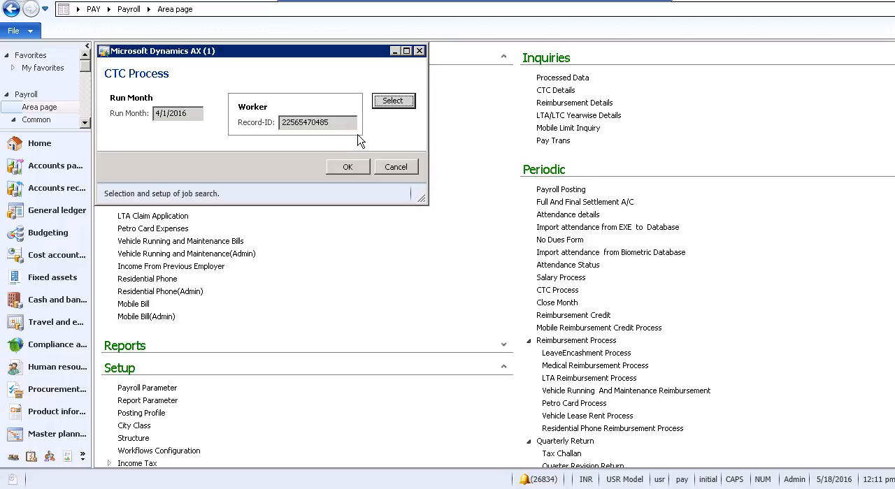
left_click(419, 53)
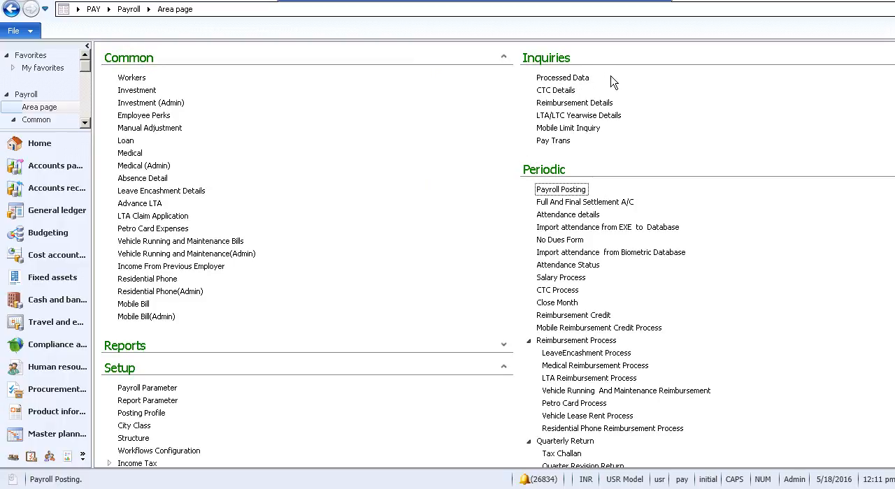
- Review the CTC Details inquiry for each worker's head-wise amounts and close it
left_click(567, 91)
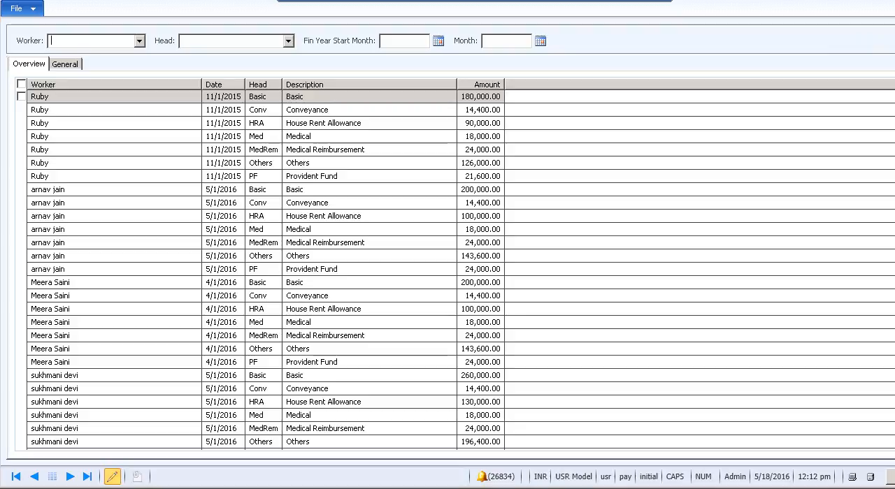
key("Escape")
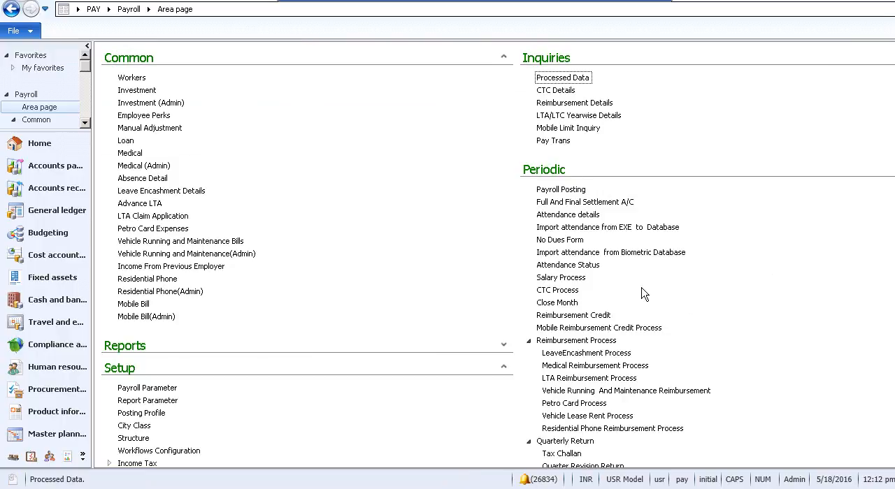
- Check the Salary Process salary month, and reselect 3/31/2016 as the Month Close date in the payroll parameters
left_click(580, 280)
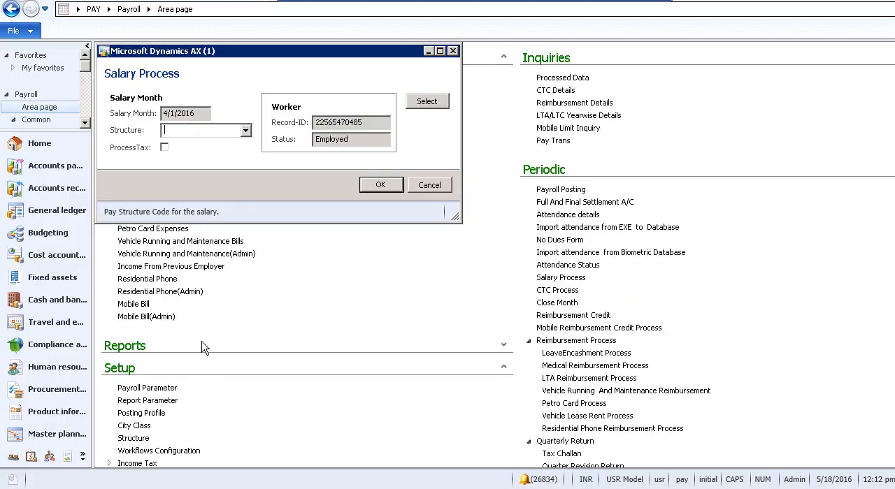
left_click(175, 392)
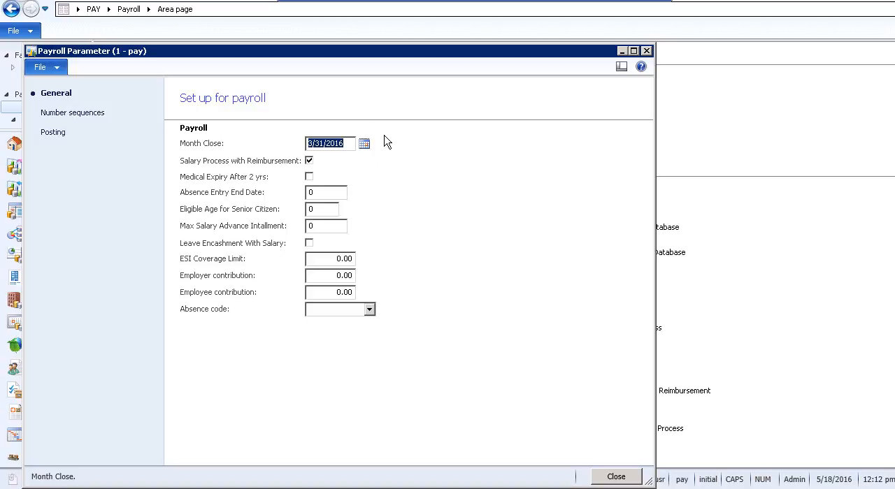
left_click(364, 143)
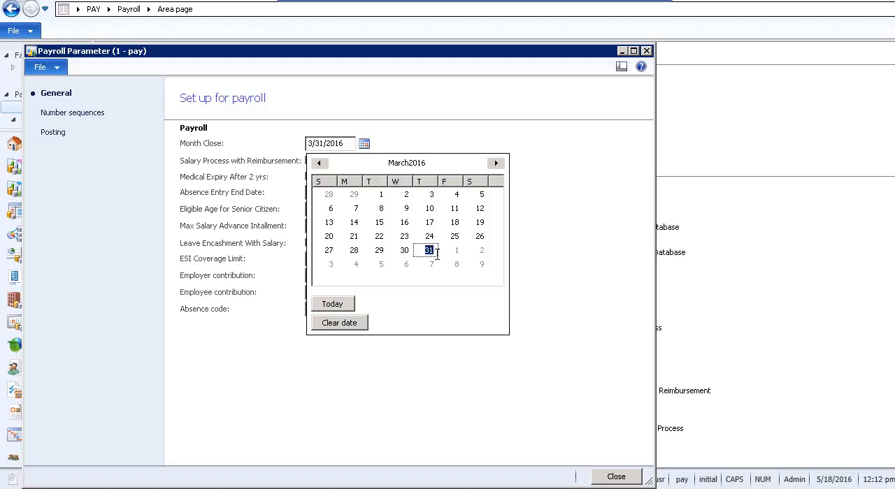
left_click(432, 251)
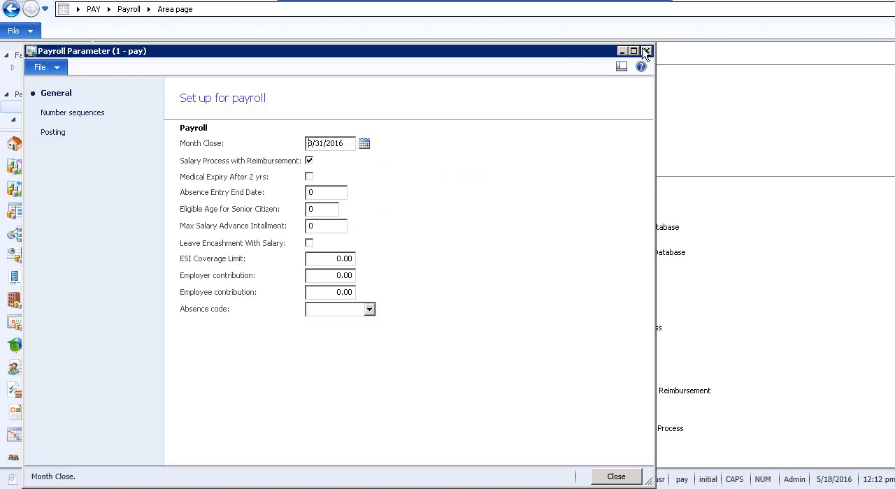
left_click(647, 52)
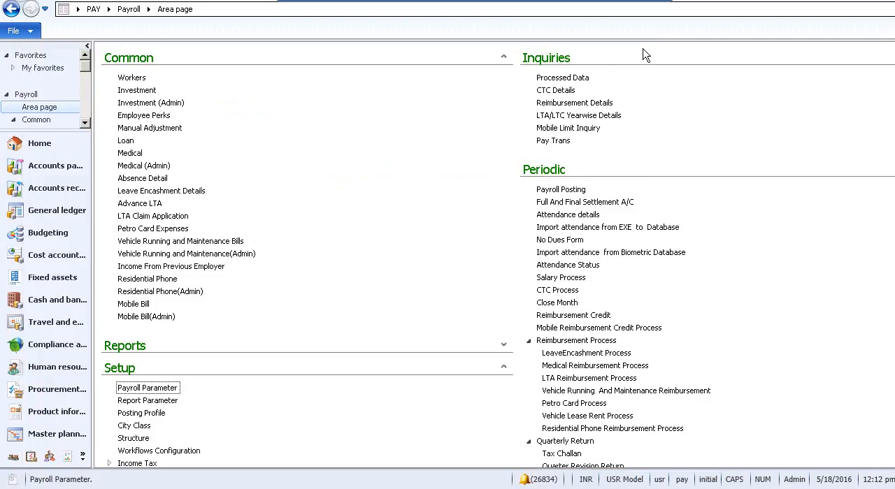
- Run the Salary Process for salary month 4/1/2016 with structure F1, leaving tax processing off, and dismiss the resulting message window
left_click(569, 279)
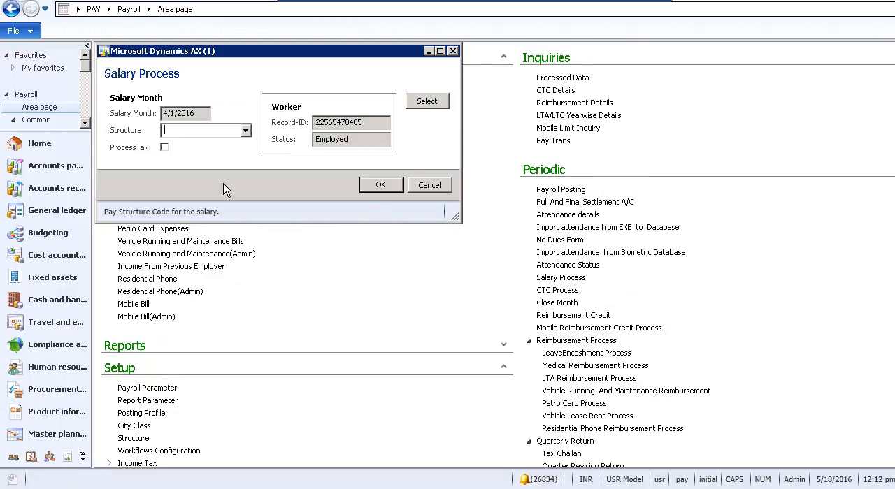
left_click(246, 131)
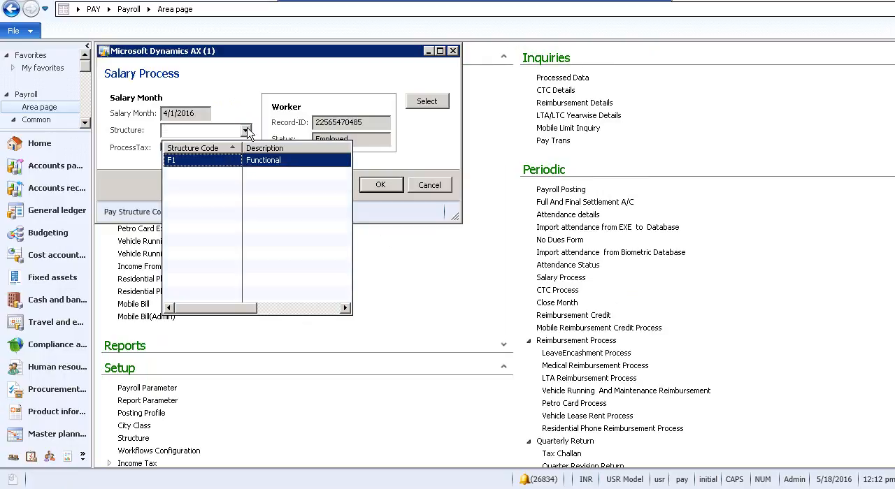
left_click(231, 162)
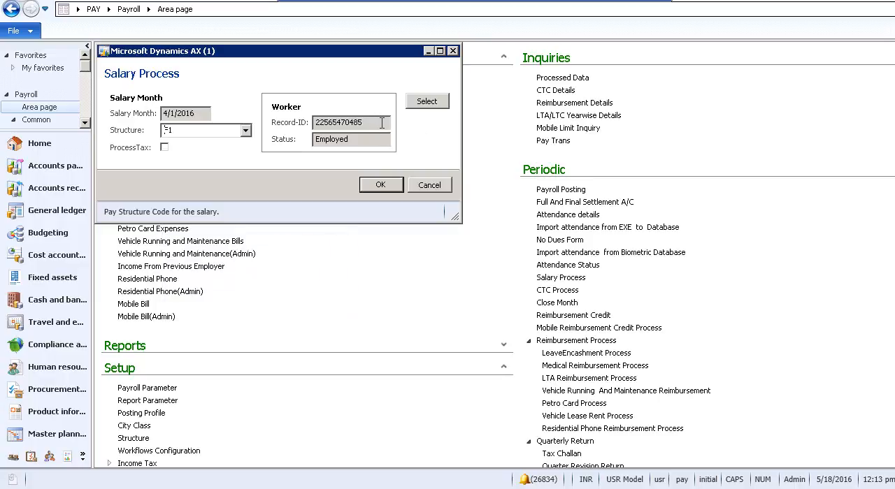
left_click(392, 189)
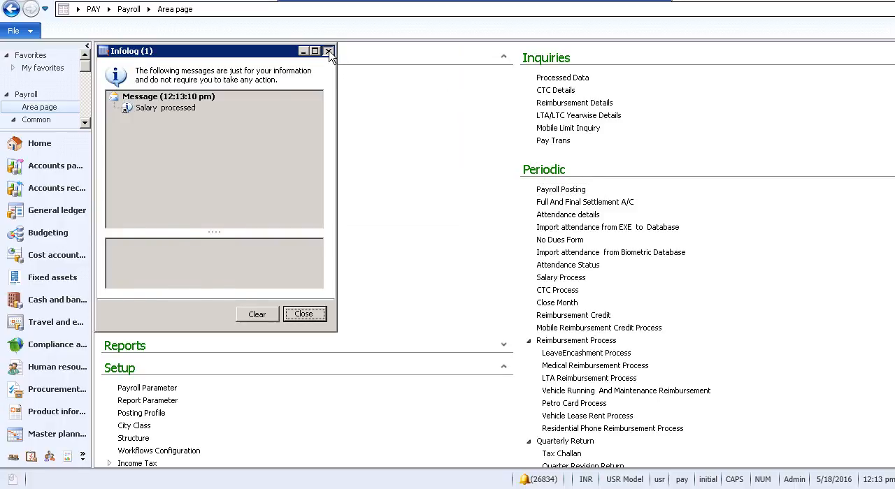
left_click(328, 51)
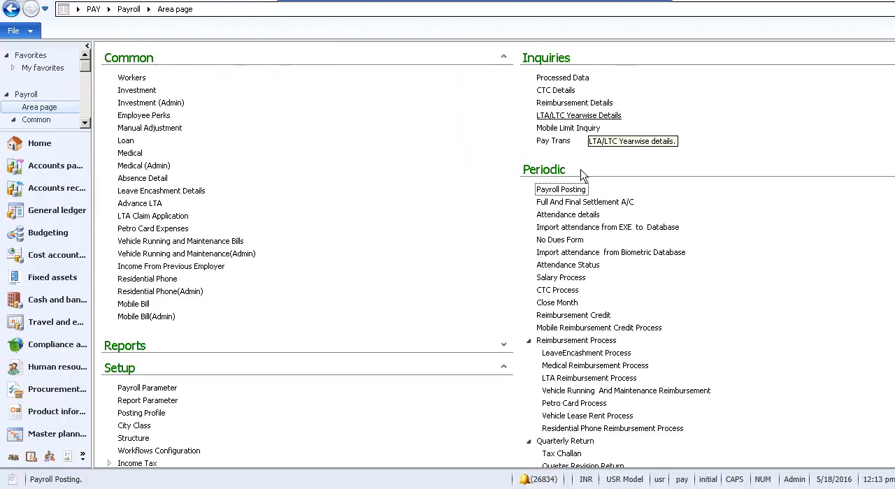
- Review the Pay Trans inquiry for each worker's head-wise salary amounts, salary month and posting status, and close it
left_click(560, 141)
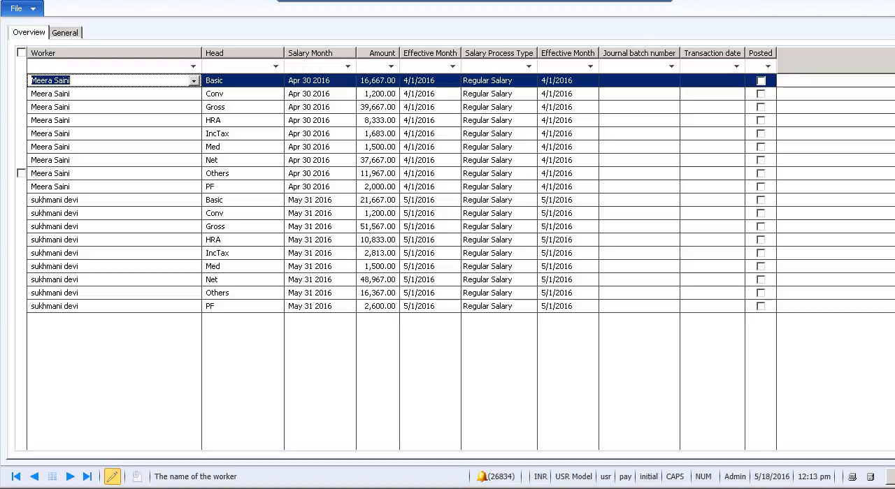
key("Escape")
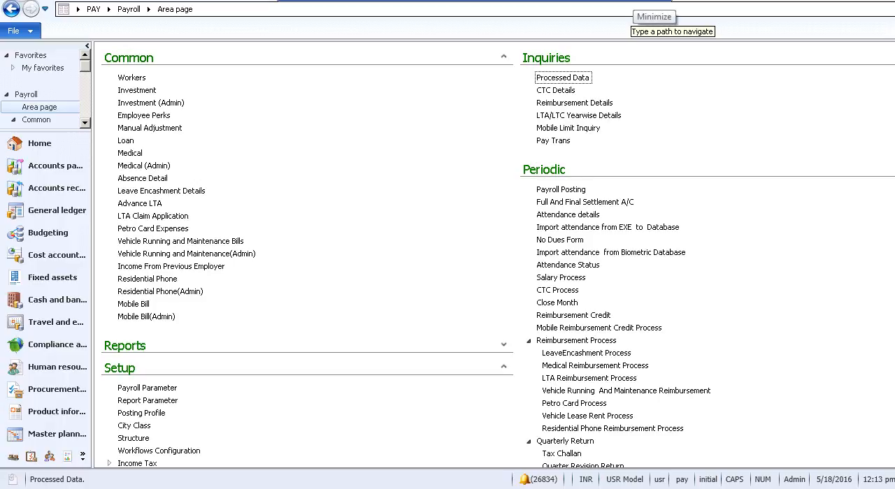
left_click(650, 5)
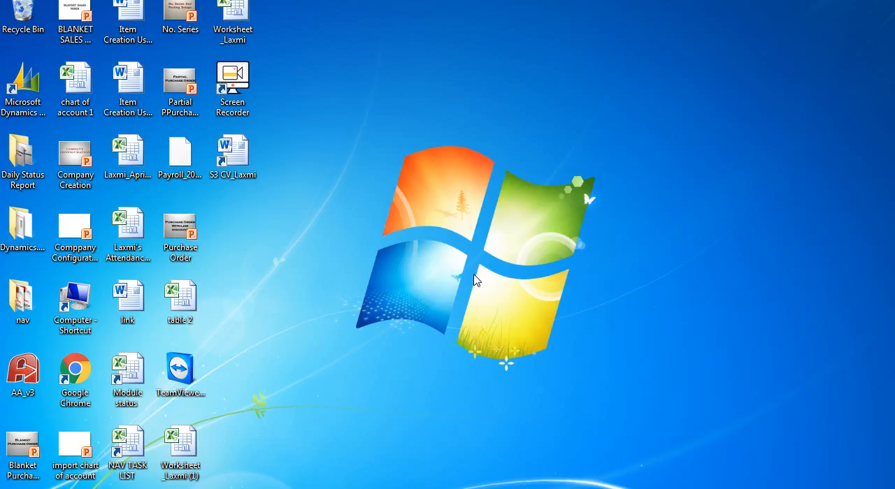
double_click(232, 88)
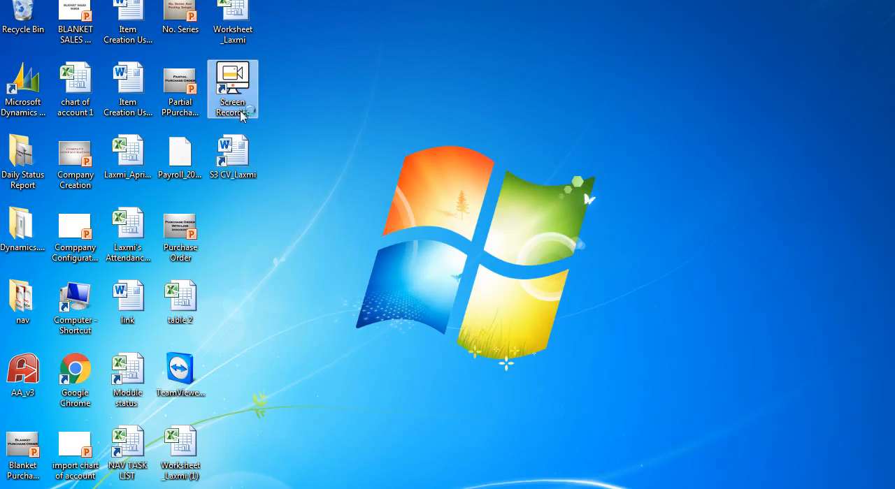